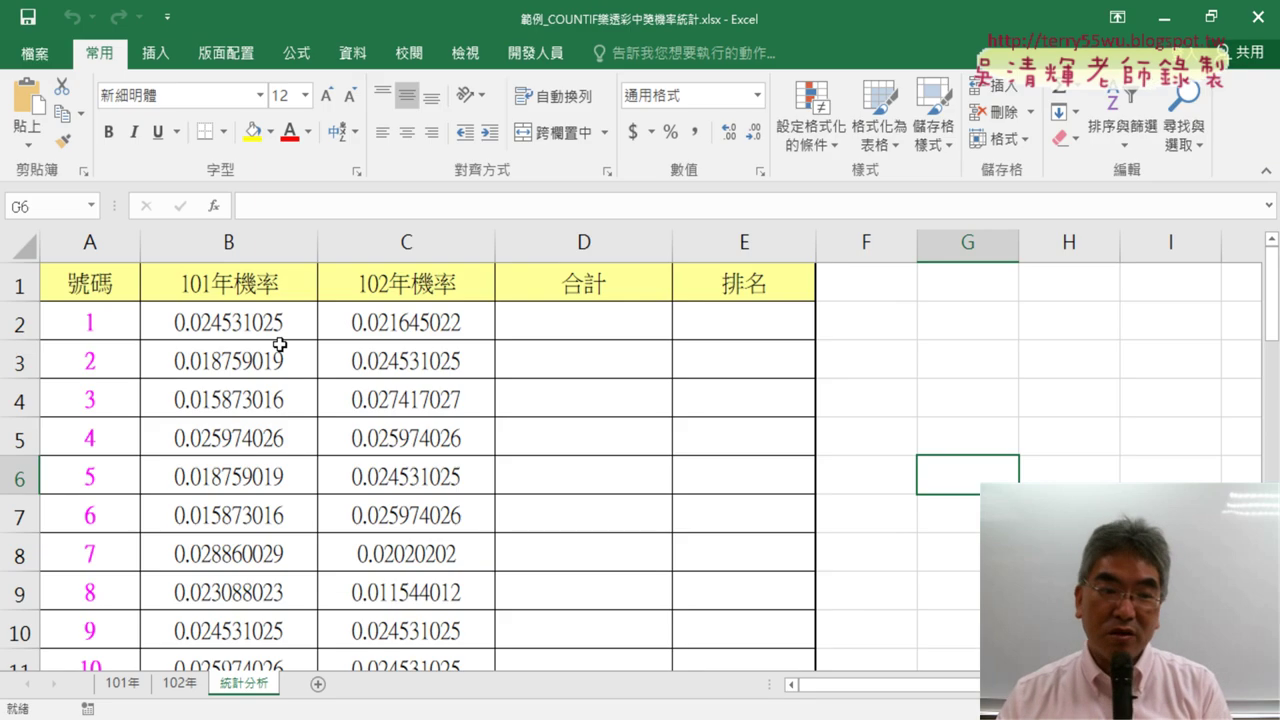
# On the 統計分析 sheet, select the first 101年 probability in cell B2
pyautogui.click(272, 328)
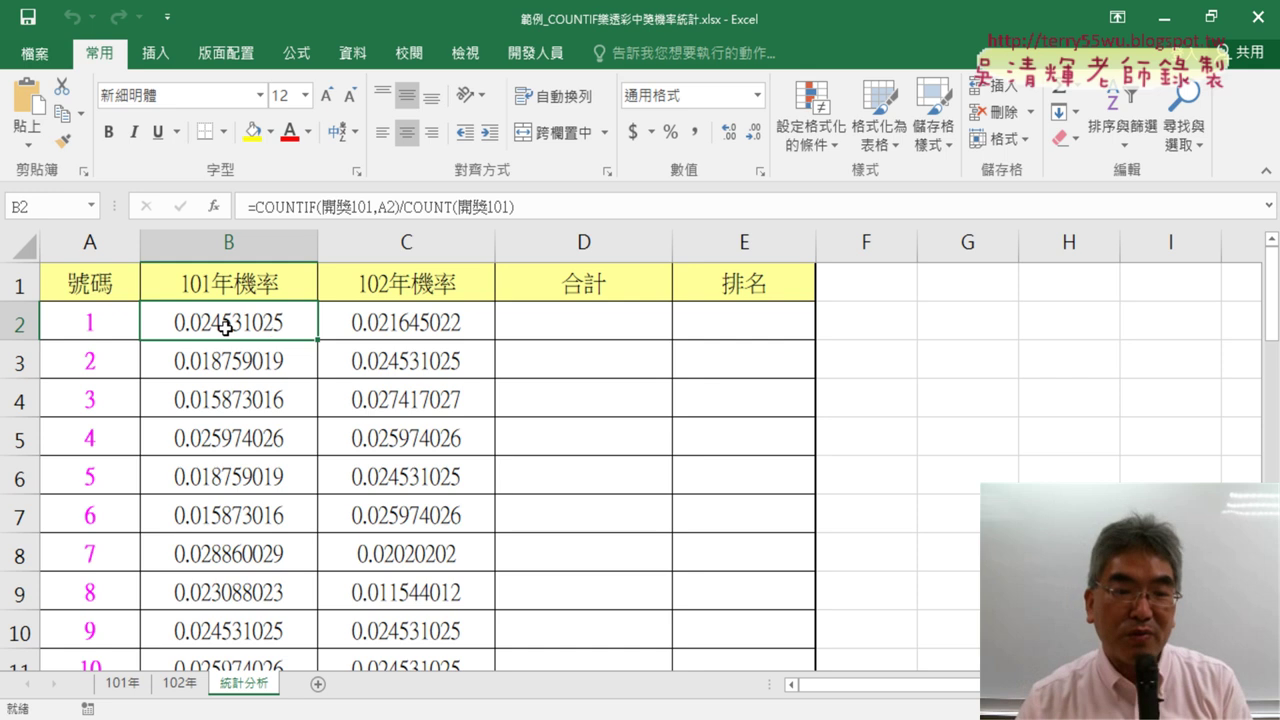
# Select the 101年 and 102年 probabilities B2:C43 and bring up their context menu
pyautogui.moveTo(217, 322); pyautogui.dragTo(413, 323)
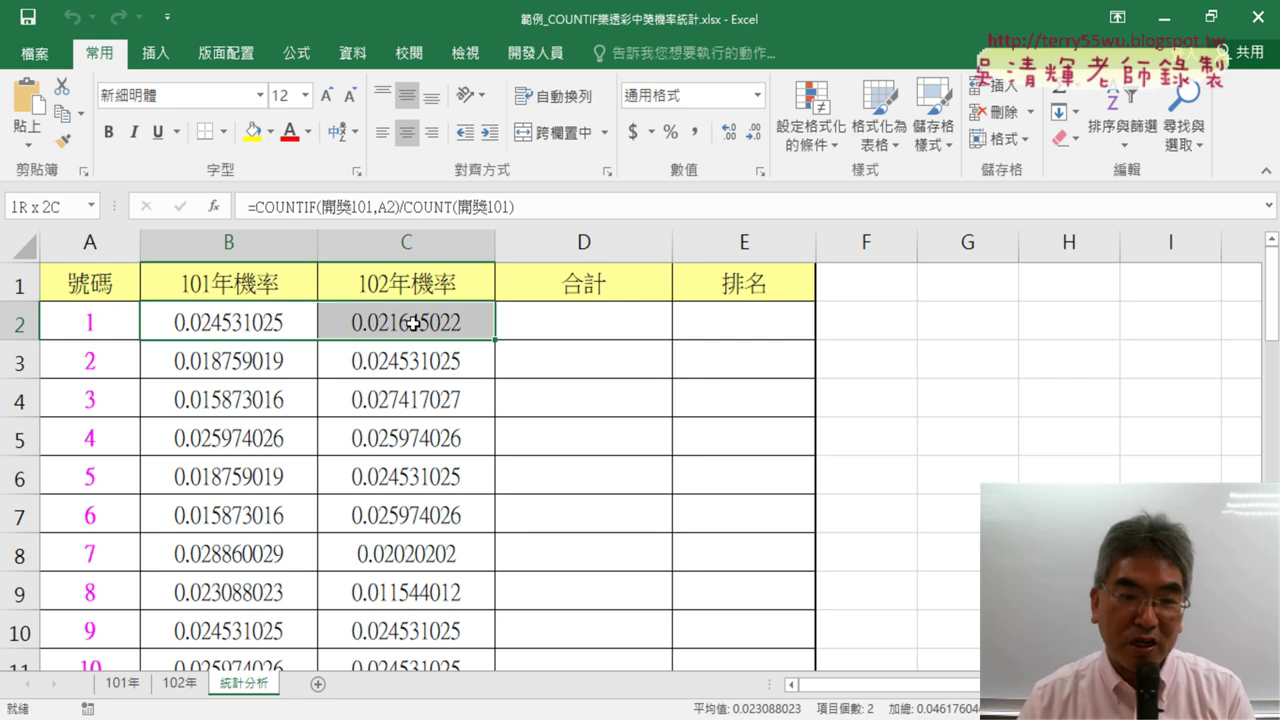
pyautogui.hotkey('ctrl', 'shift', 'Down')
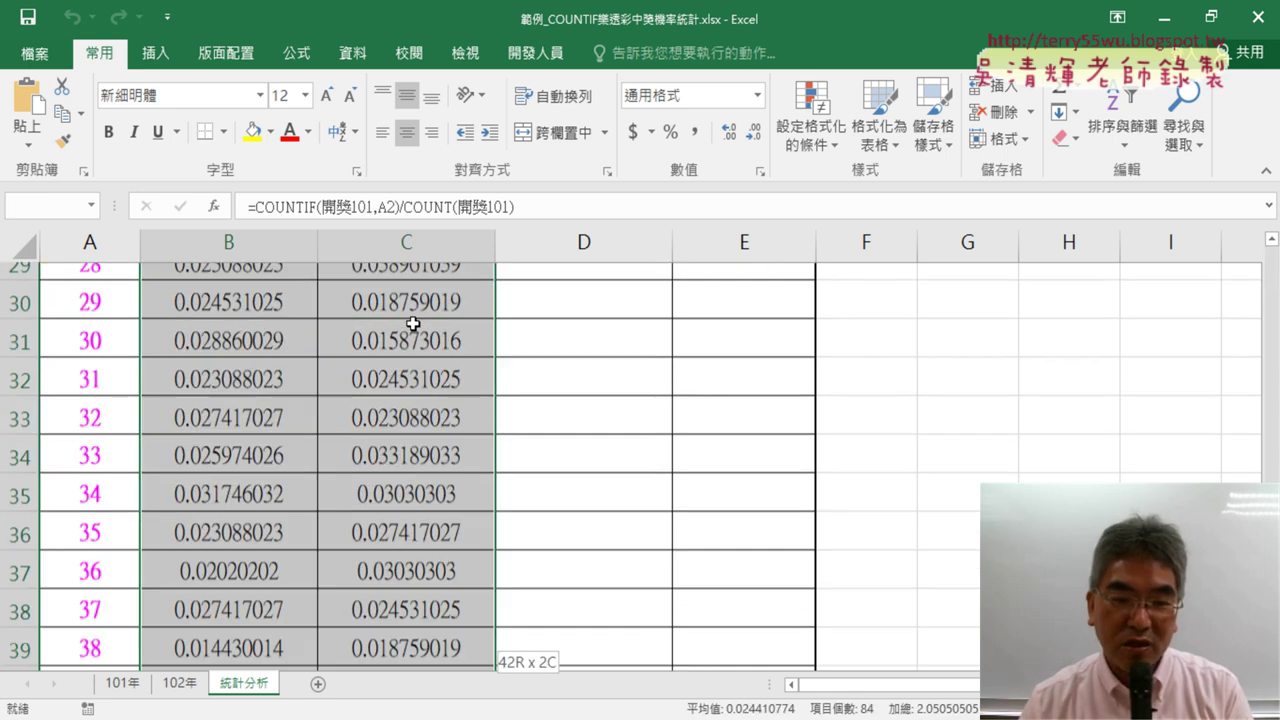
pyautogui.rightClick(408, 345)
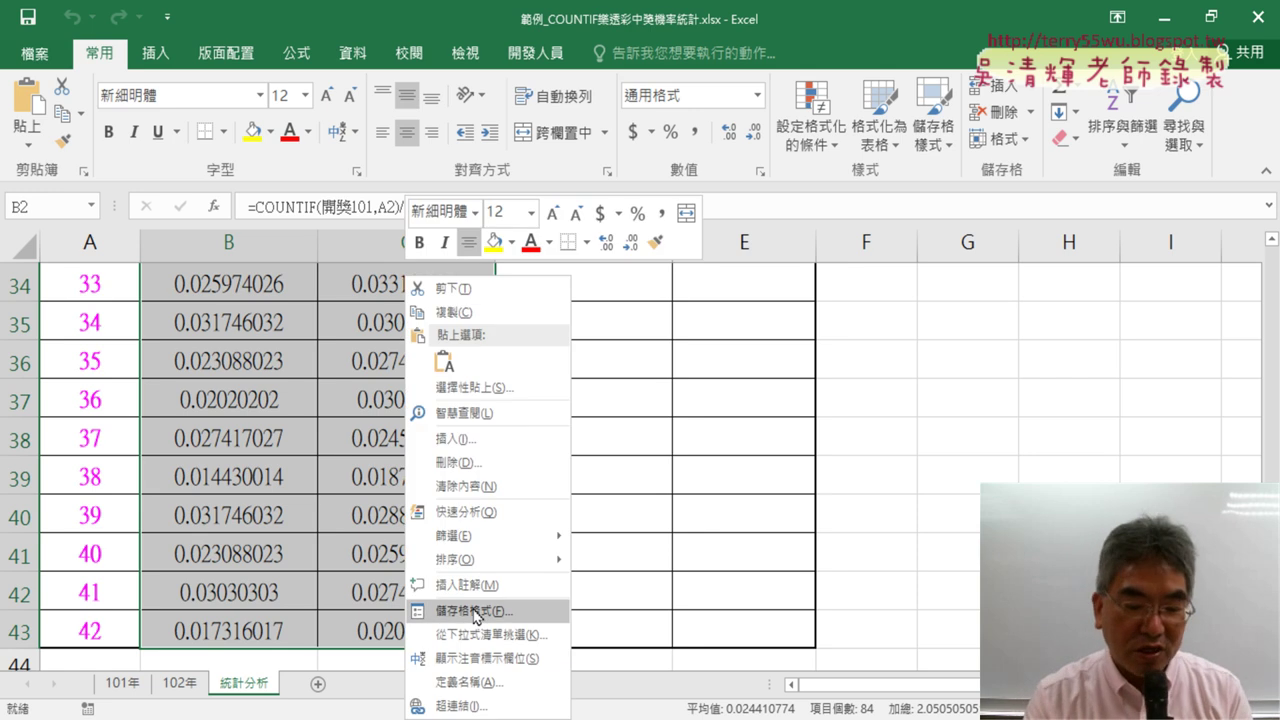
pyautogui.moveTo(540, 642); pyautogui.dragTo(520, 630)
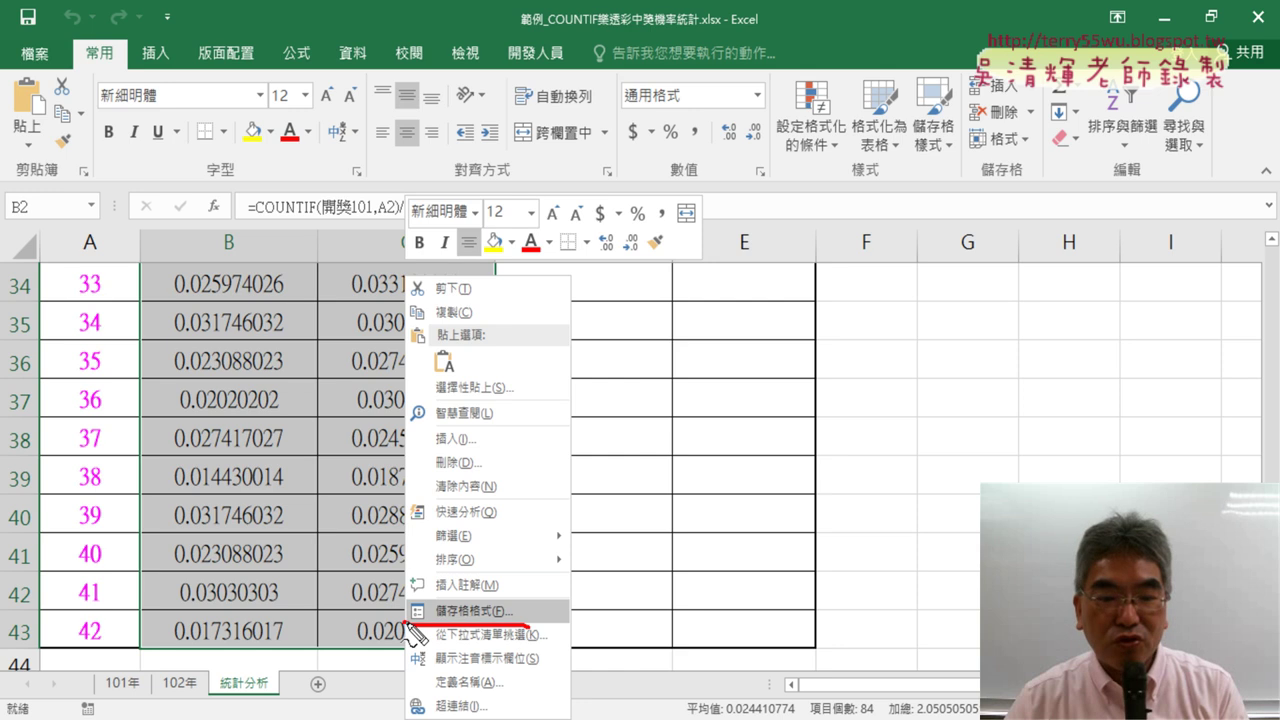
pyautogui.moveTo(337, 472)
pyautogui.mouseDown()
pyautogui.moveTo(425, 590)
pyautogui.moveTo(440, 568)
pyautogui.mouseUp()
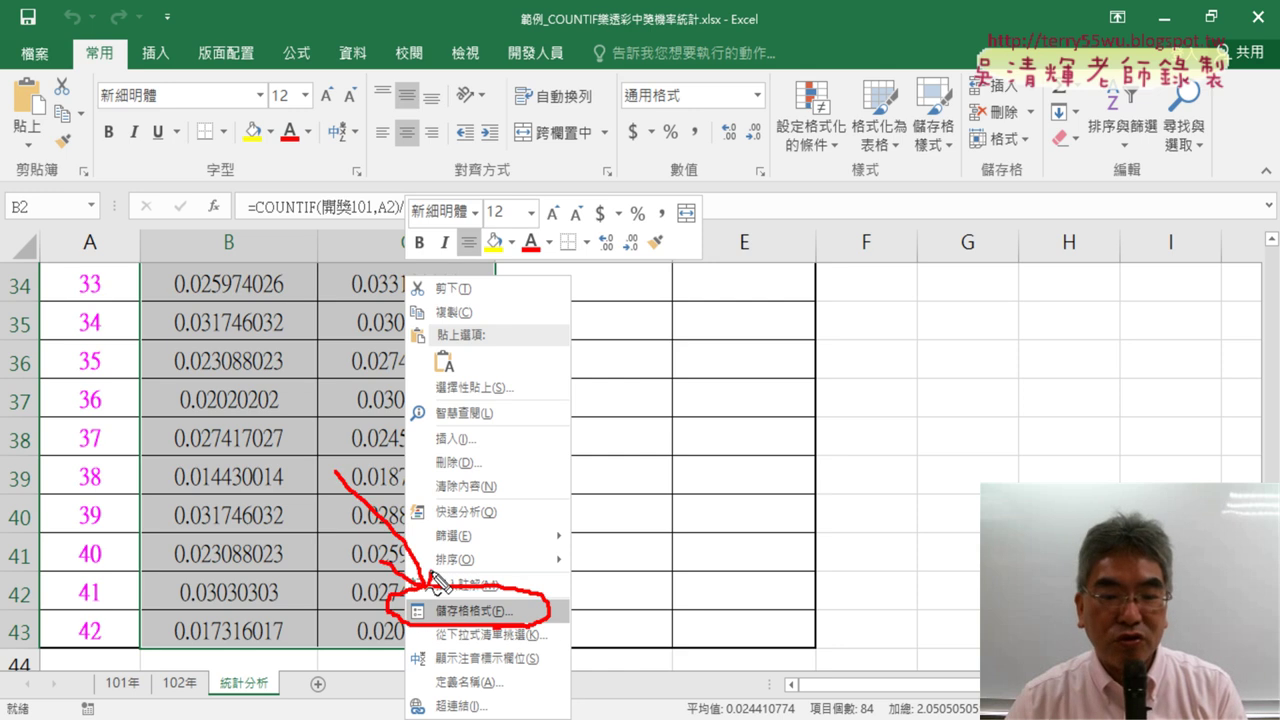
pyautogui.press('Escape')
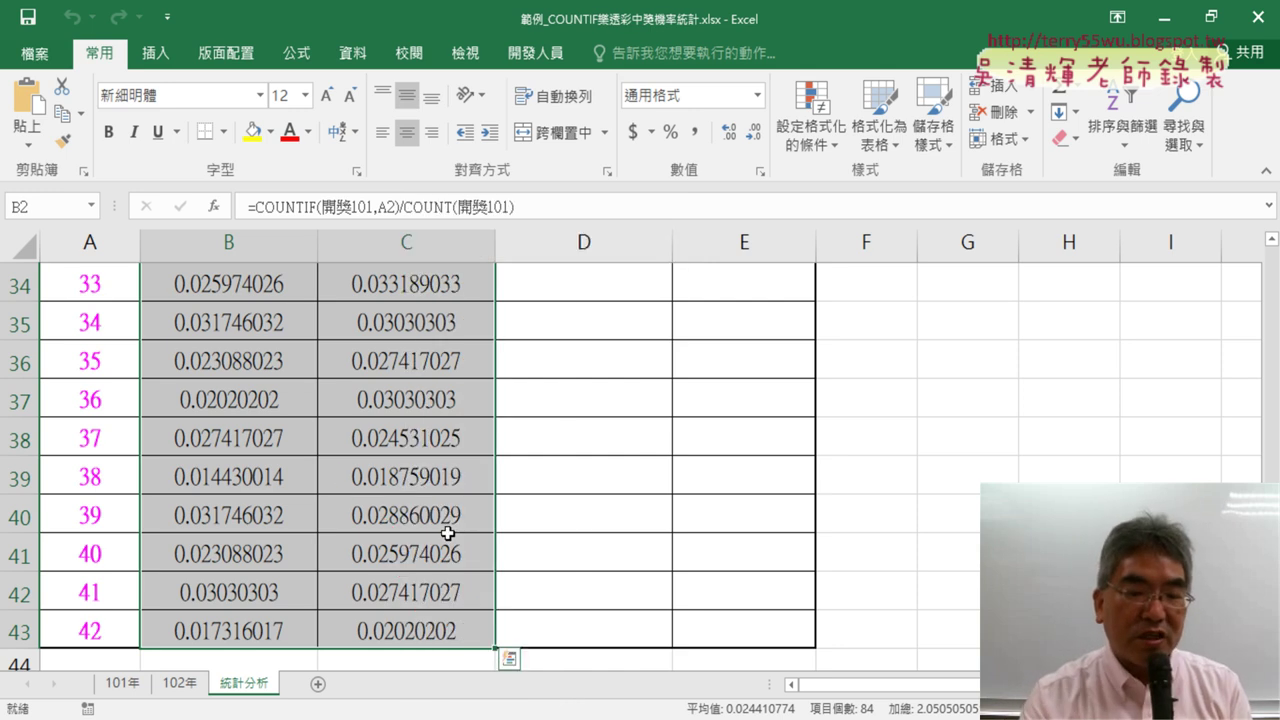
pyautogui.rightClick(408, 290)
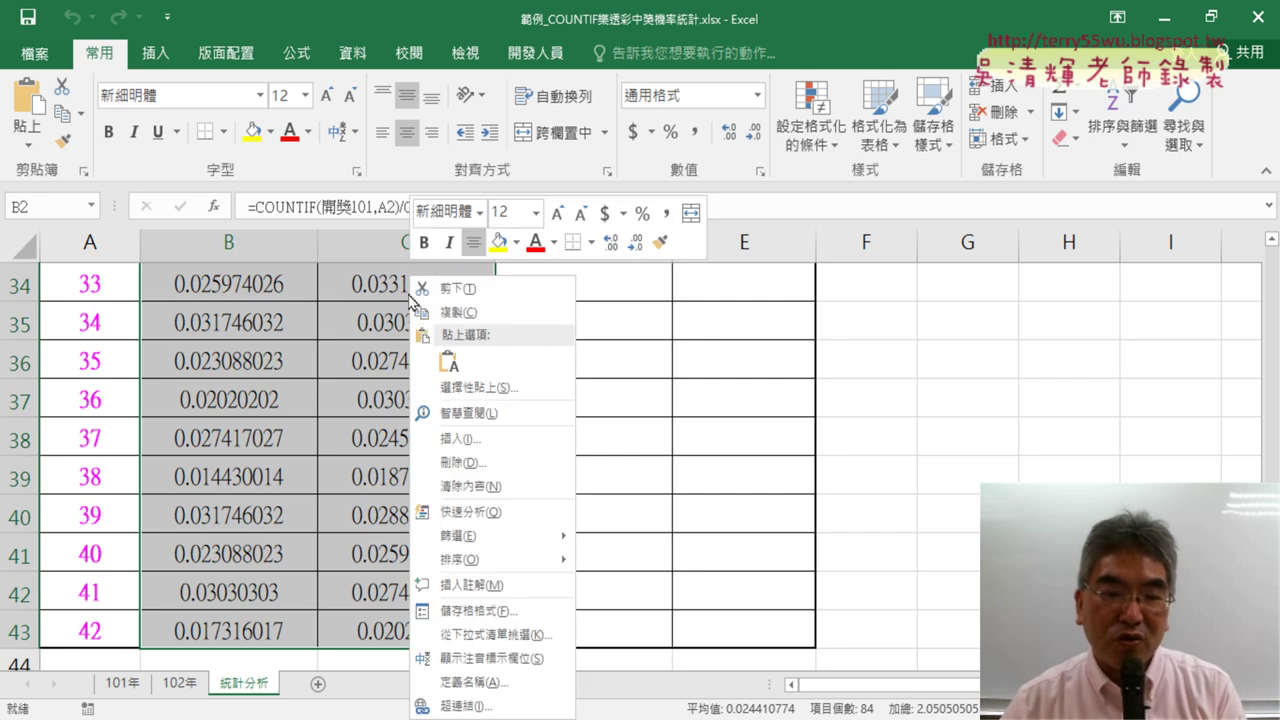
# In Format Cells, choose the 分數 category with the 以 100 為分母 (30/100) type
pyautogui.click(478, 612)
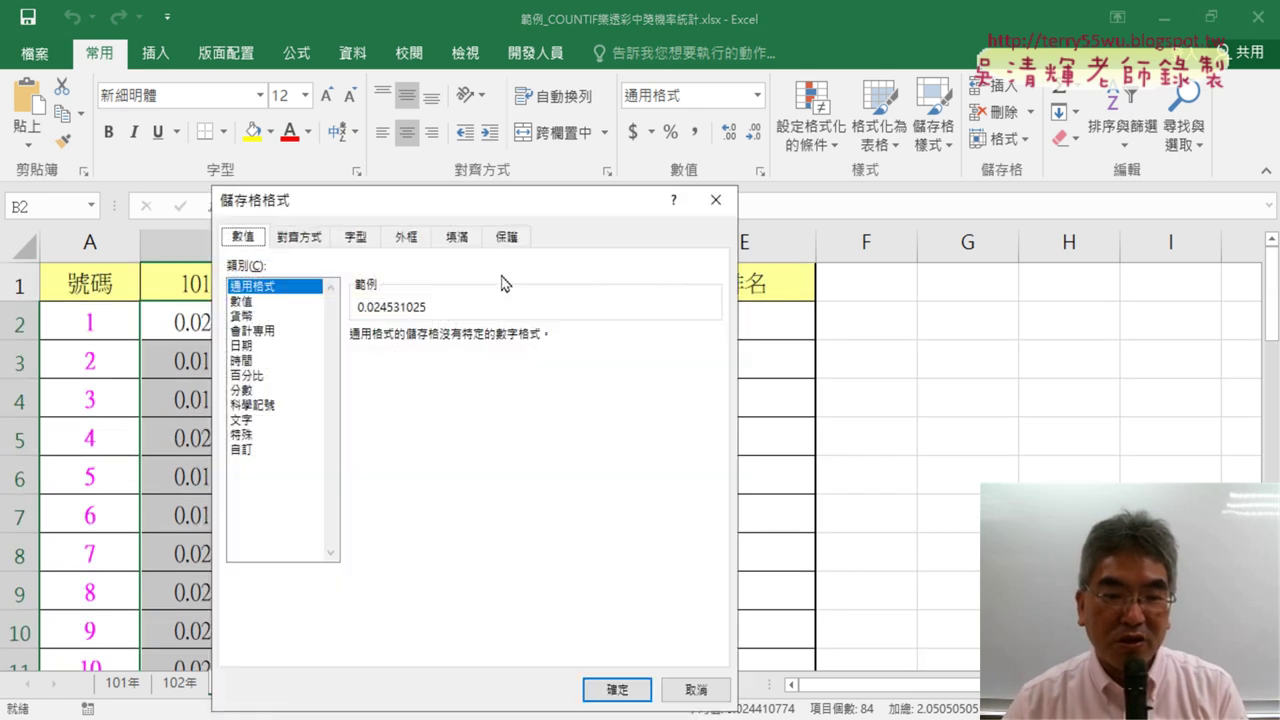
pyautogui.moveTo(516, 205); pyautogui.dragTo(686, 105)
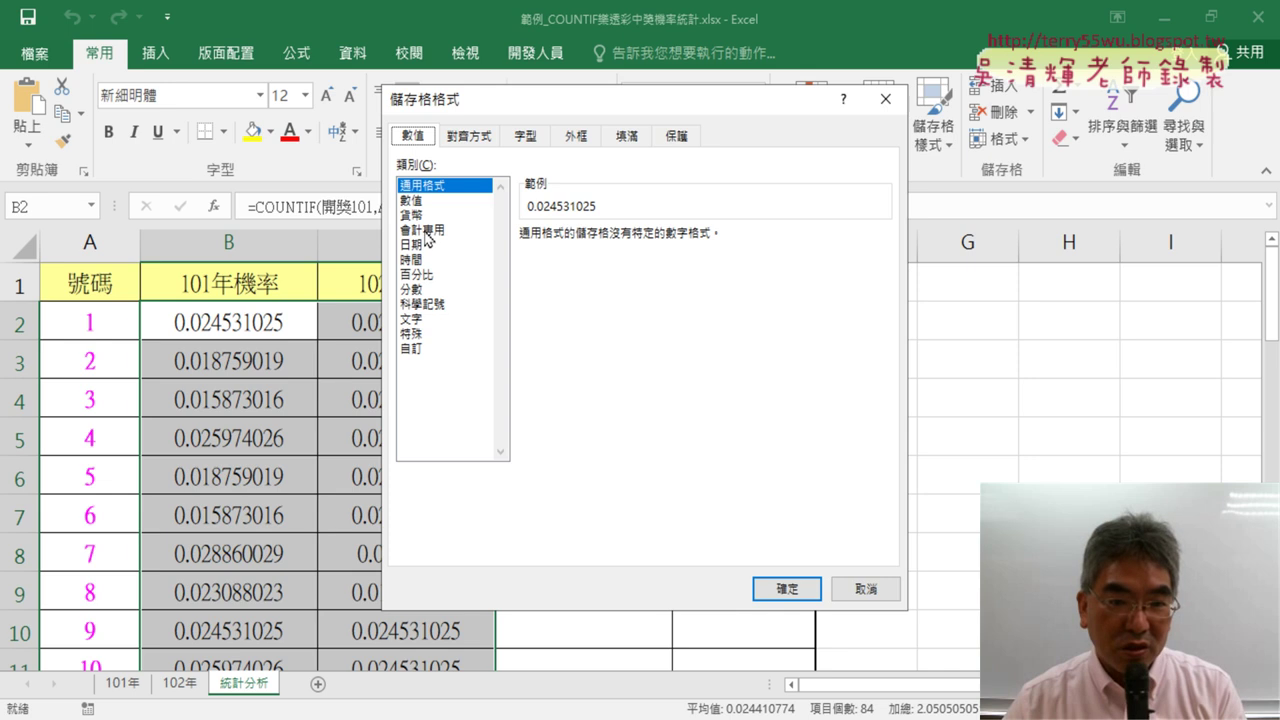
pyautogui.click(415, 289)
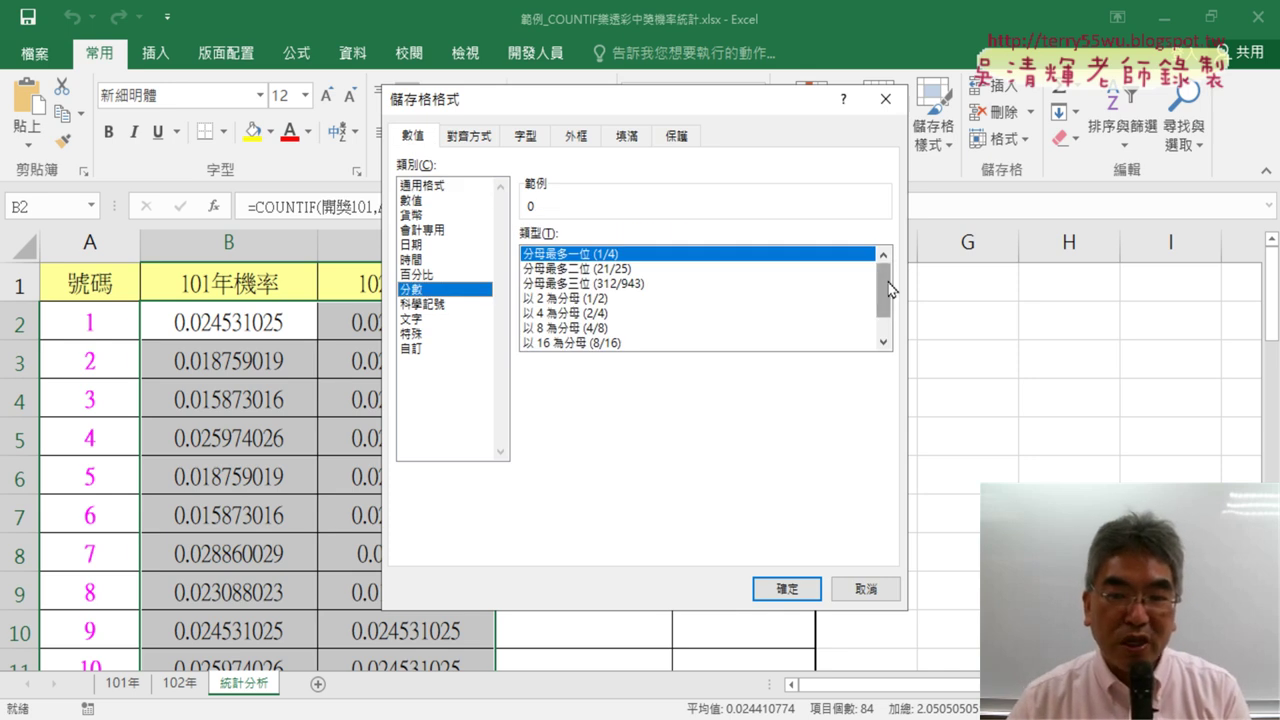
pyautogui.moveTo(884, 290); pyautogui.dragTo(892, 333)
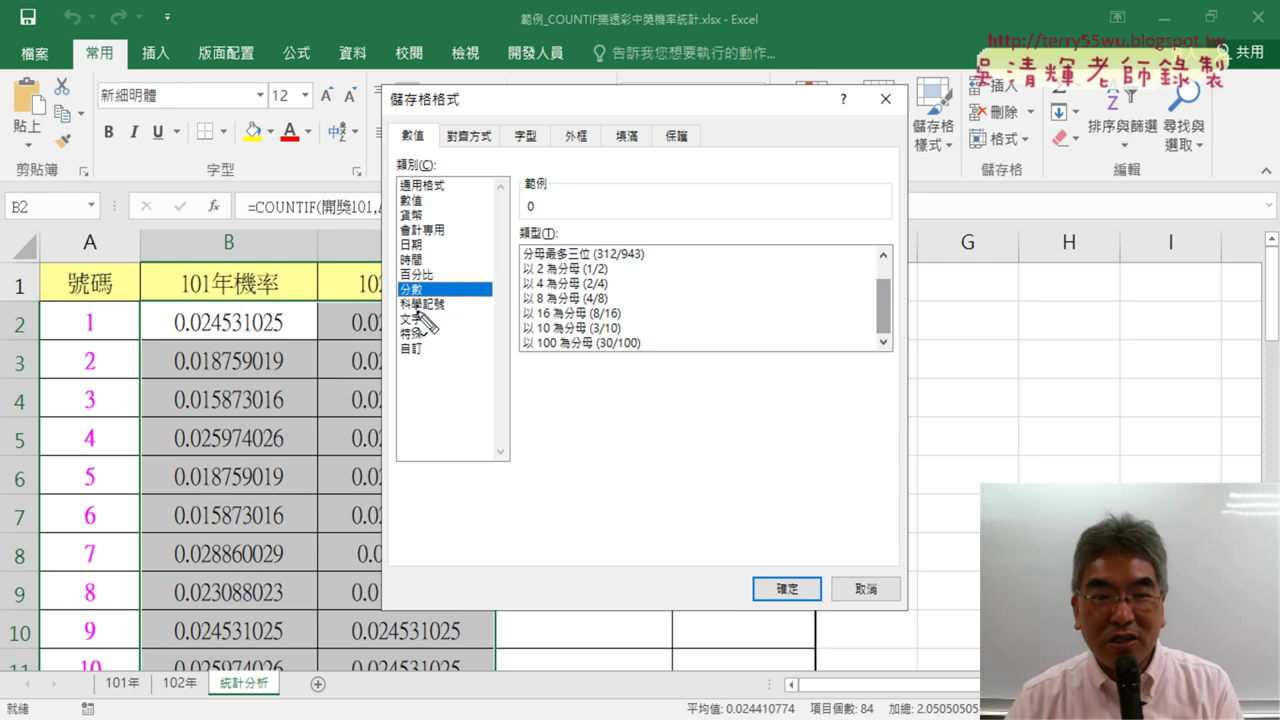
pyautogui.moveTo(424, 272); pyautogui.dragTo(428, 292)
pyautogui.moveTo(428, 340); pyautogui.dragTo(422, 338)
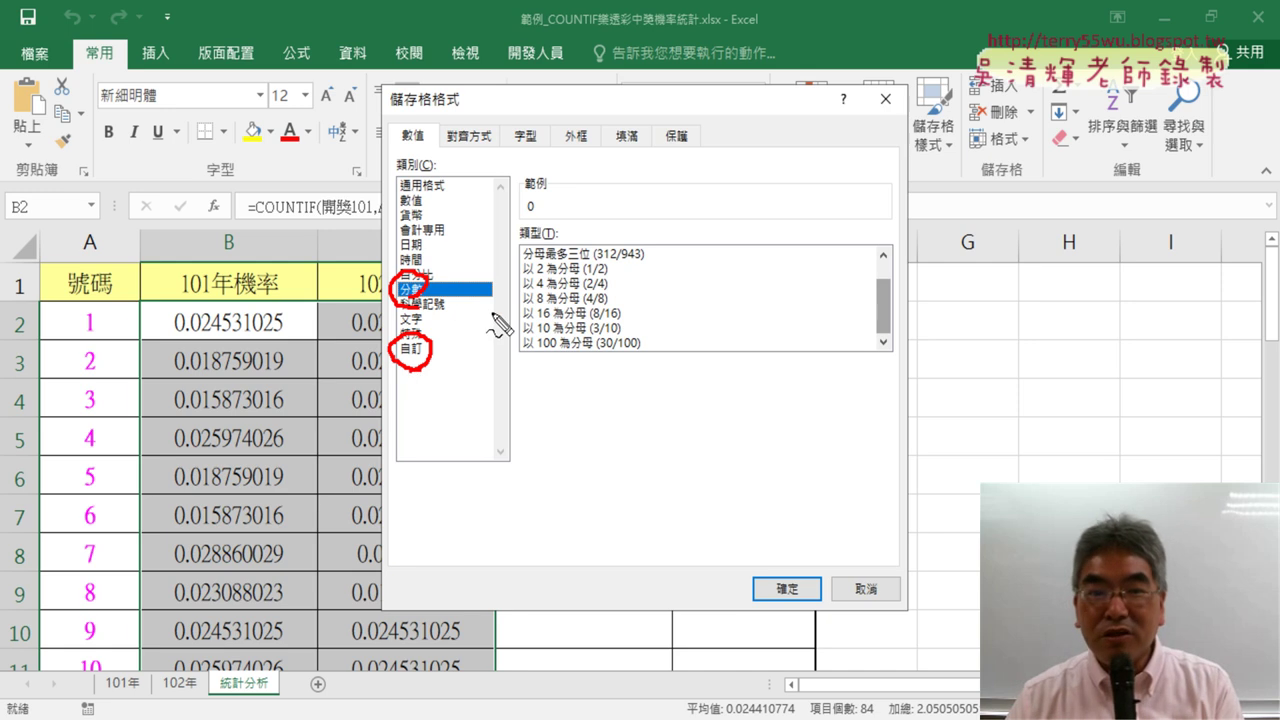
pyautogui.moveTo(438, 290)
pyautogui.mouseDown()
pyautogui.moveTo(518, 351)
pyautogui.moveTo(509, 368)
pyautogui.moveTo(446, 368)
pyautogui.mouseUp()
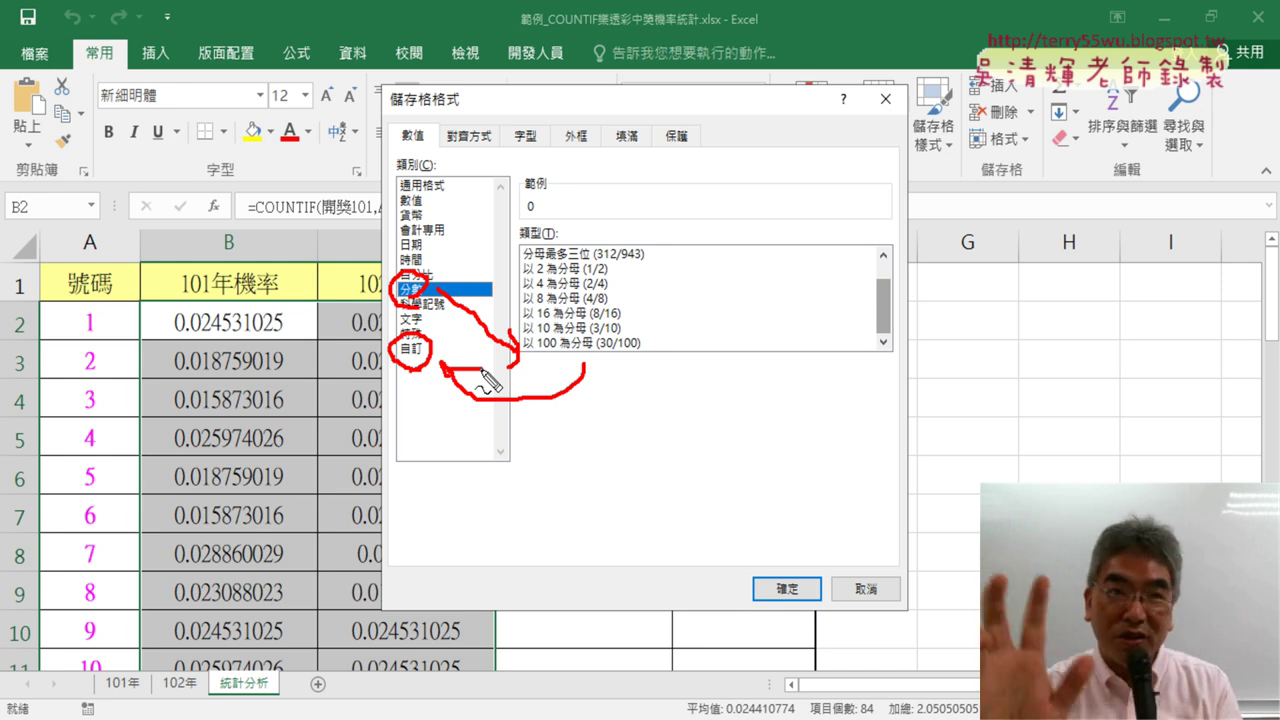
pyautogui.press('Escape')
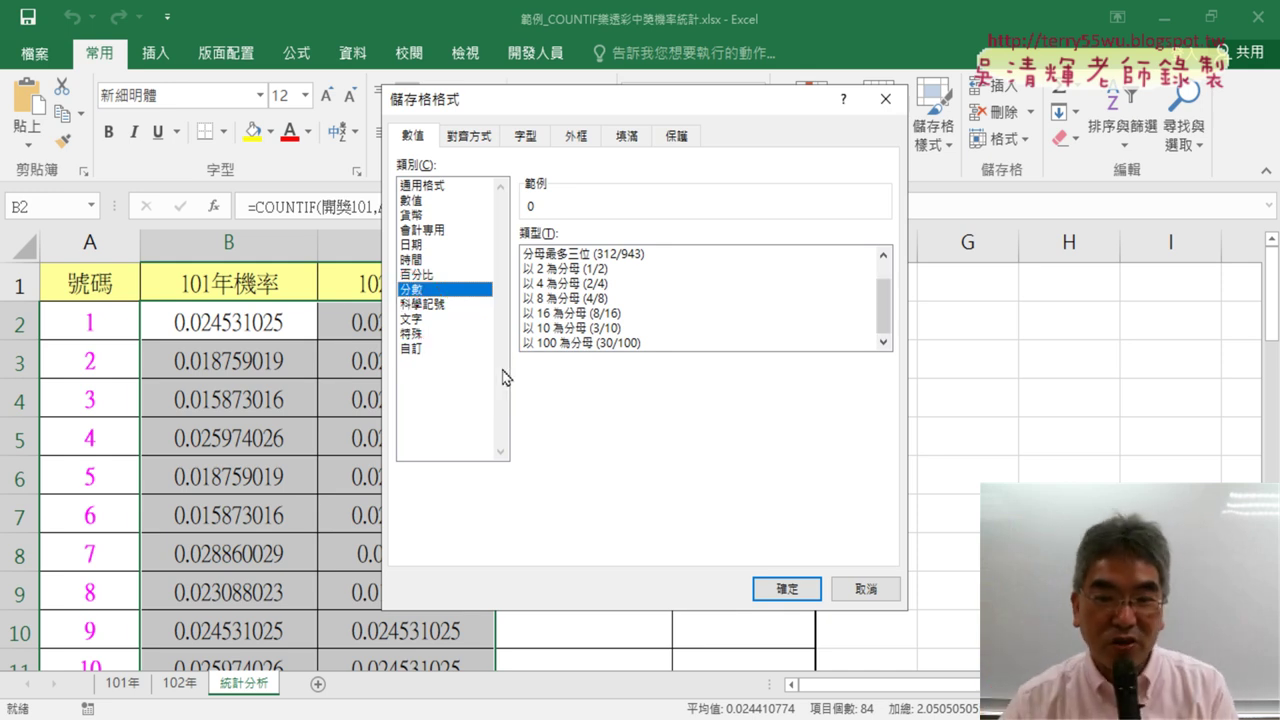
pyautogui.click(597, 343)
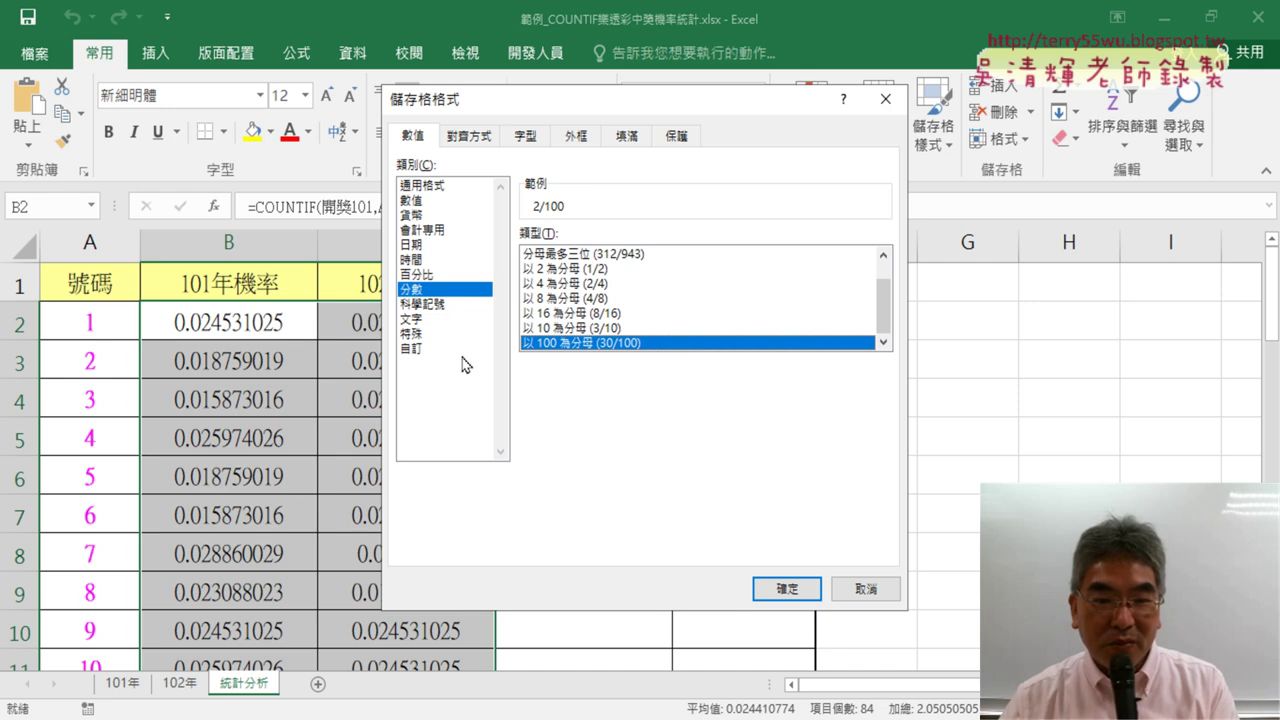
# Change the 自訂 format code to # ??/10000 and apply it to the probabilities
pyautogui.click(411, 348)
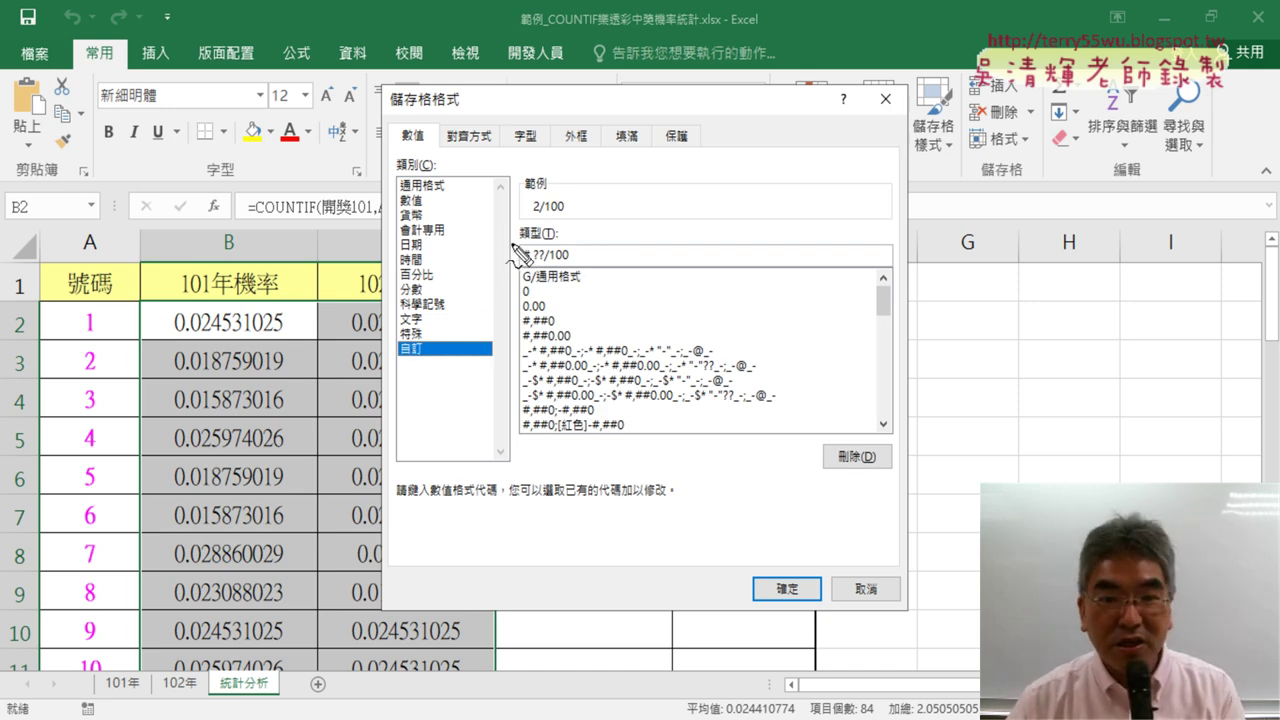
pyautogui.moveTo(506, 243); pyautogui.dragTo(607, 282)
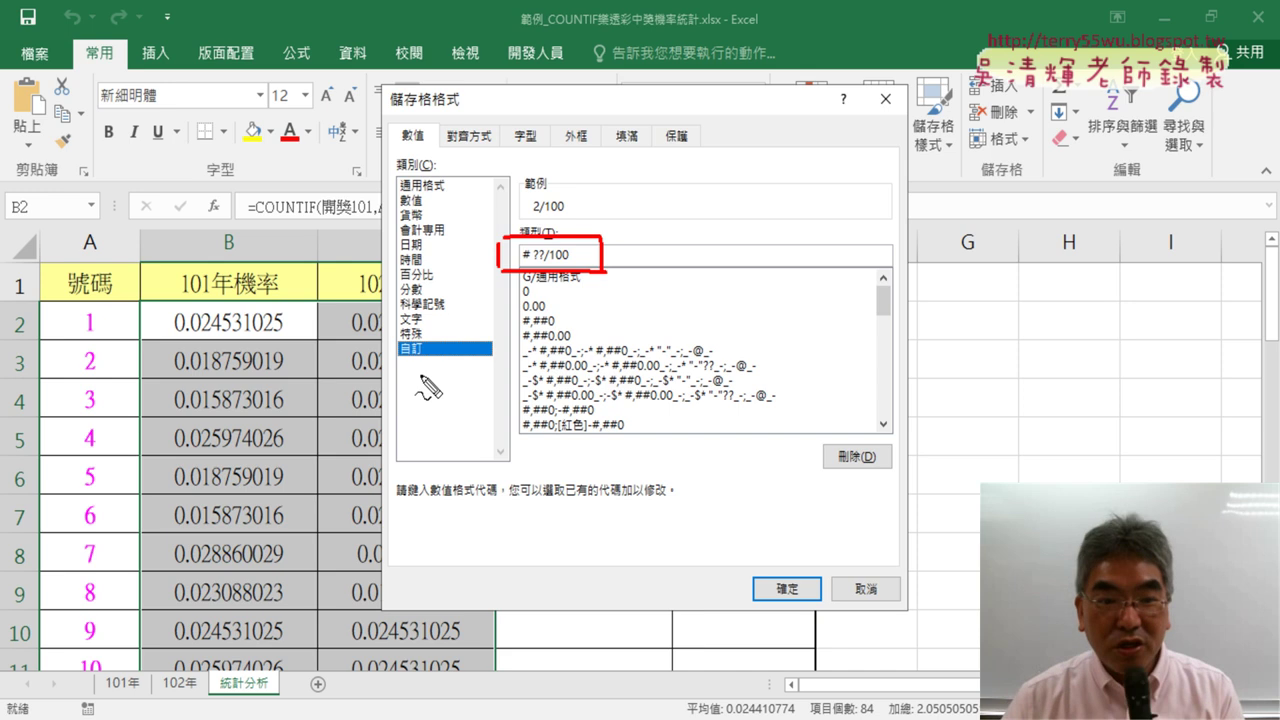
pyautogui.moveTo(420, 362)
pyautogui.mouseDown()
pyautogui.moveTo(485, 268)
pyautogui.moveTo(500, 268)
pyautogui.mouseUp()
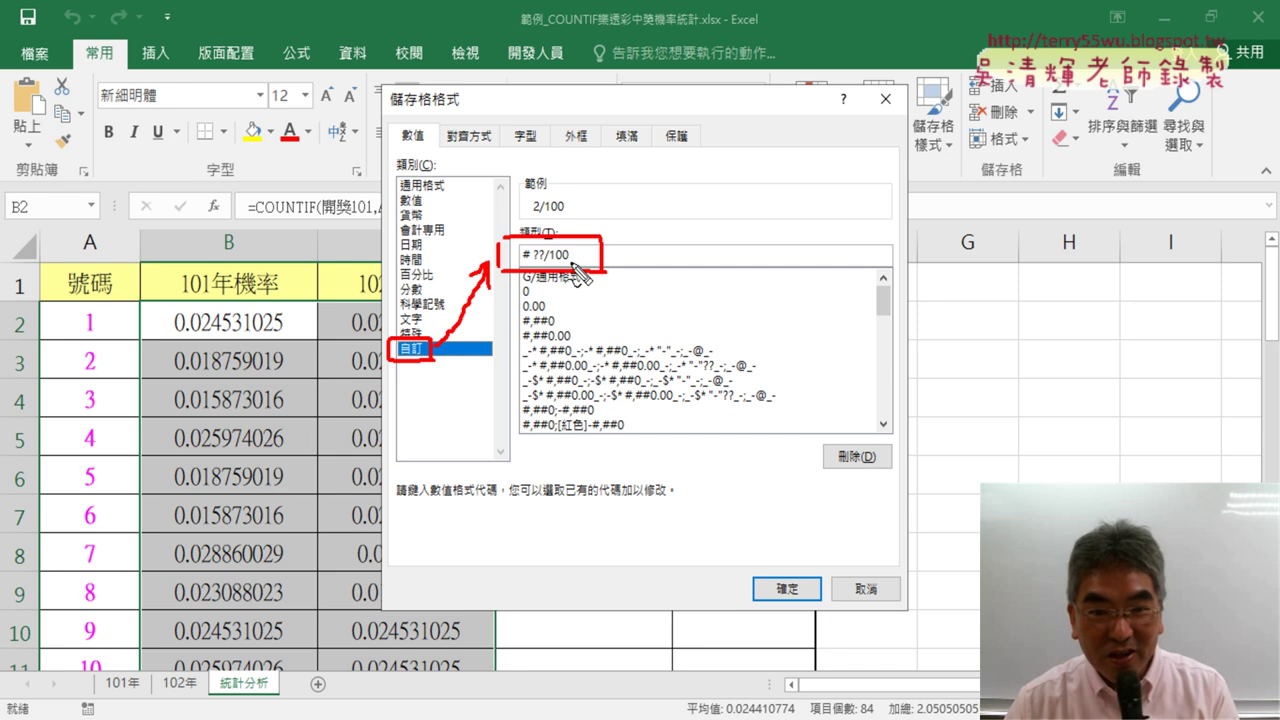
pyautogui.press('Escape')
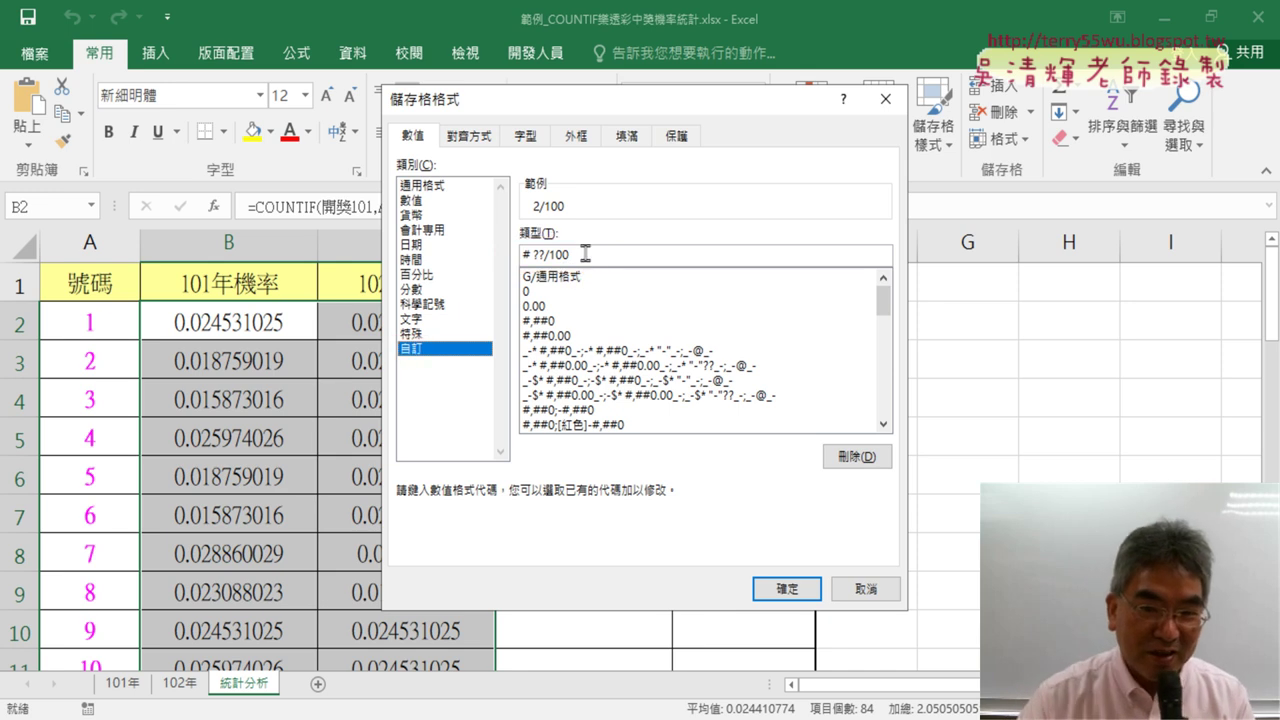
pyautogui.write('0')
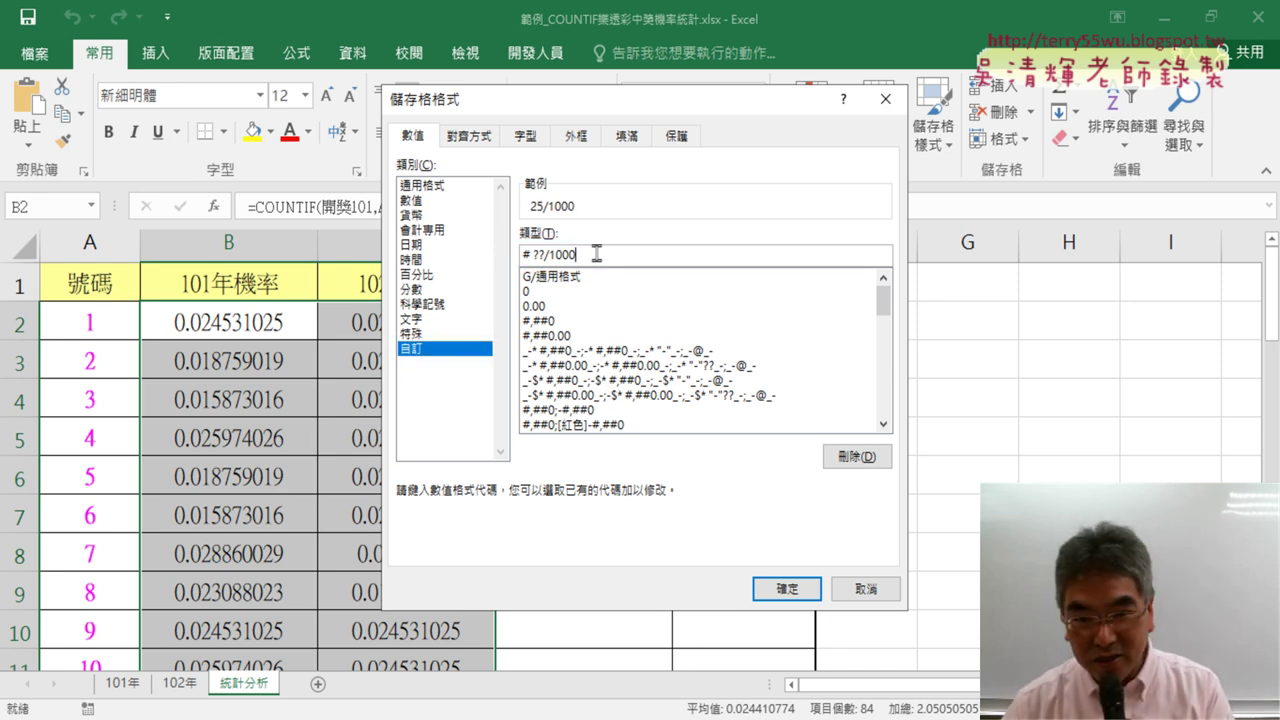
pyautogui.write('0')
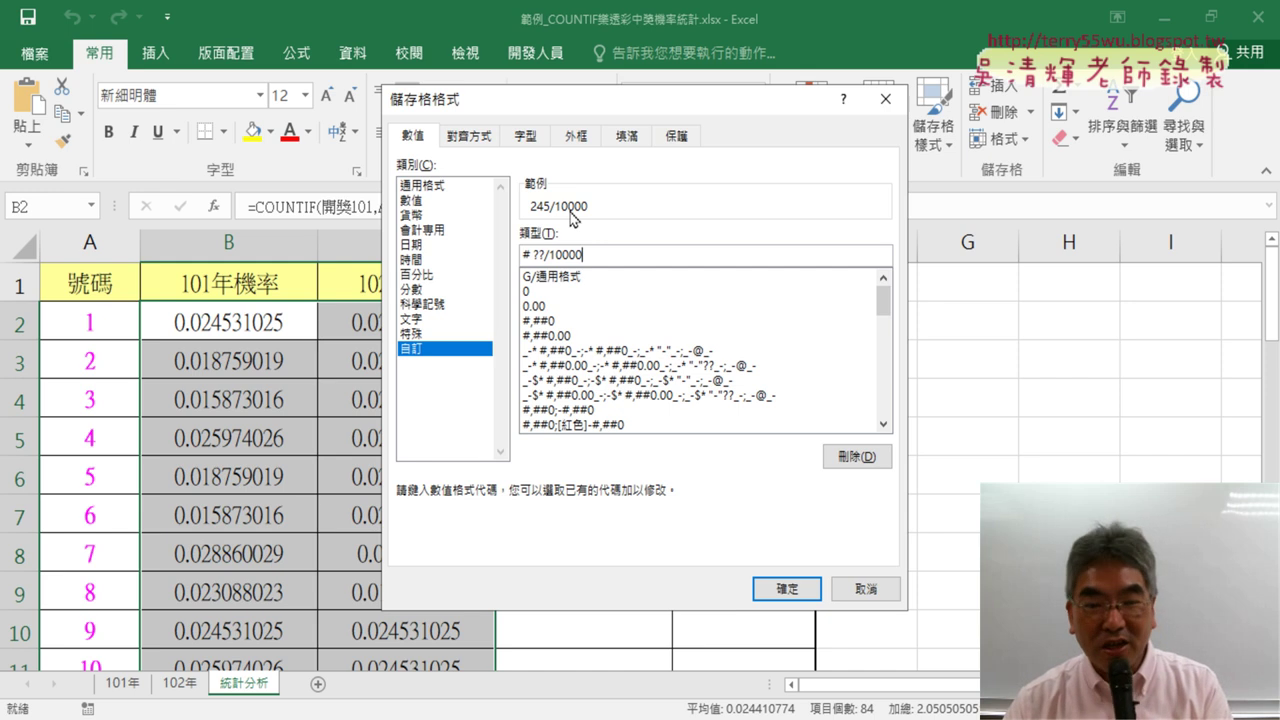
pyautogui.click(785, 589)
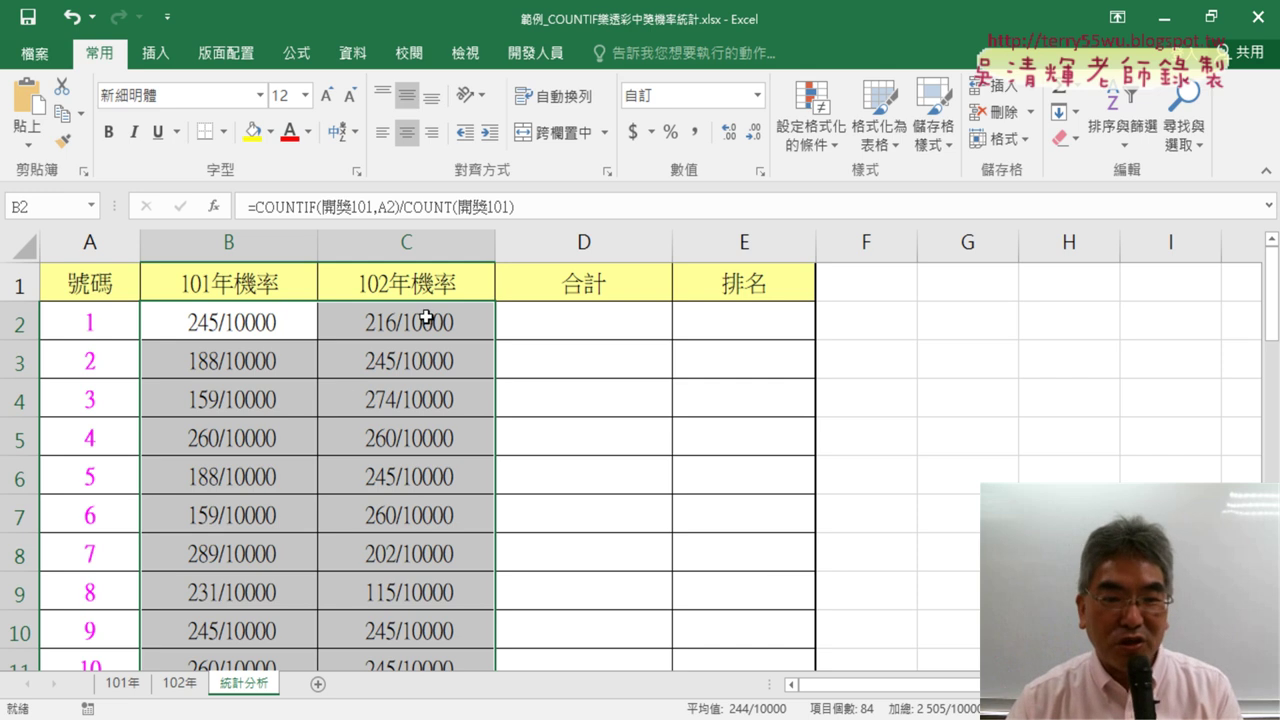
pyautogui.rightClick(386, 352)
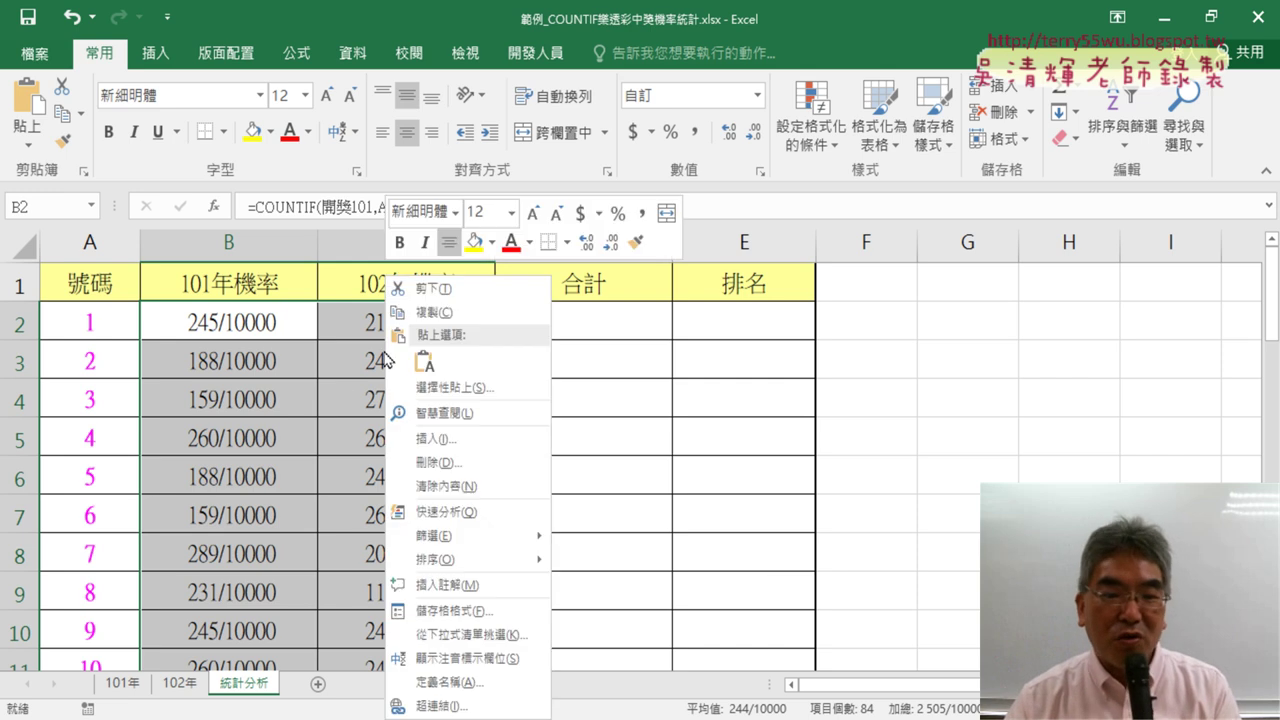
pyautogui.click(468, 614)
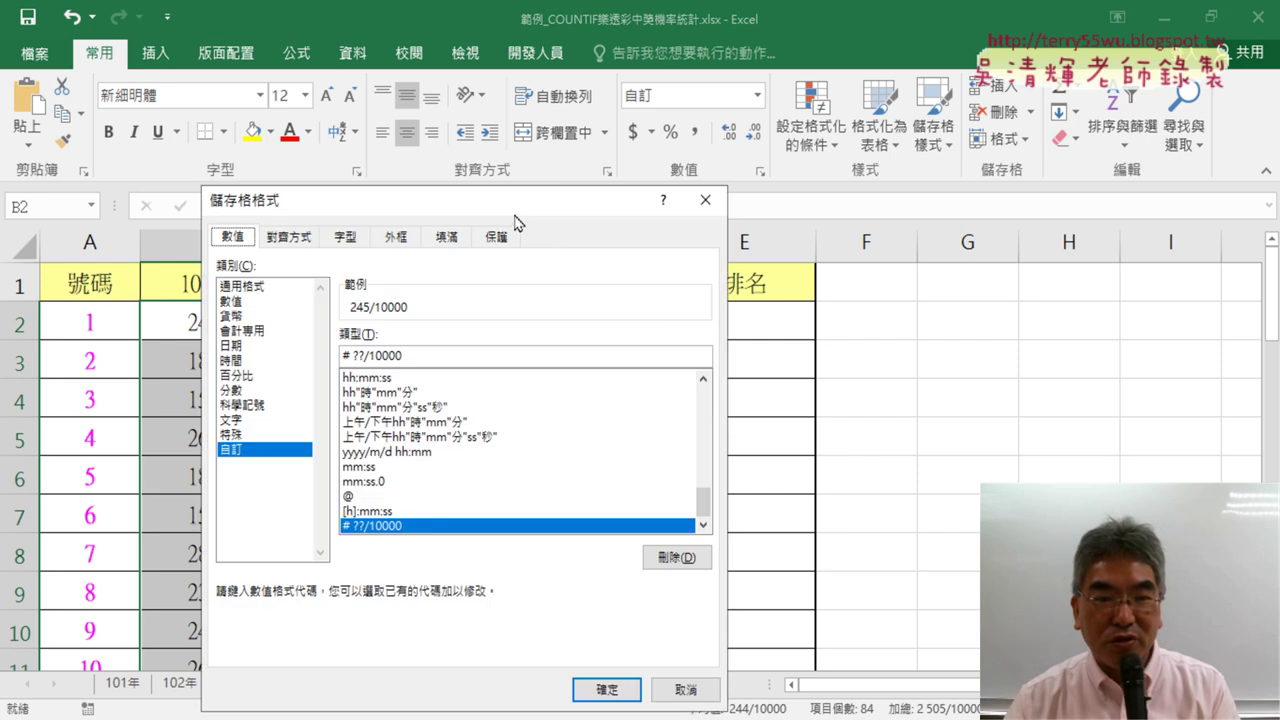
pyautogui.moveTo(538, 137); pyautogui.dragTo(799, 135)
pyautogui.click(524, 305)
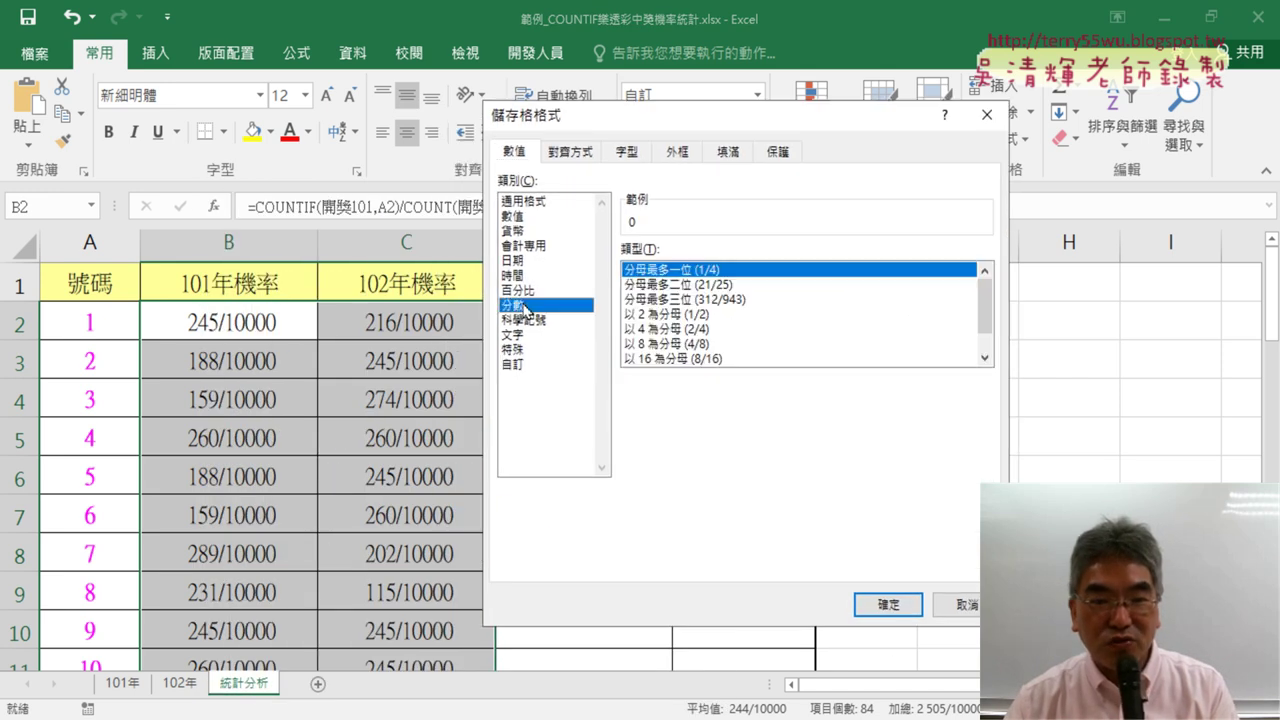
pyautogui.moveTo(972, 304); pyautogui.dragTo(973, 320)
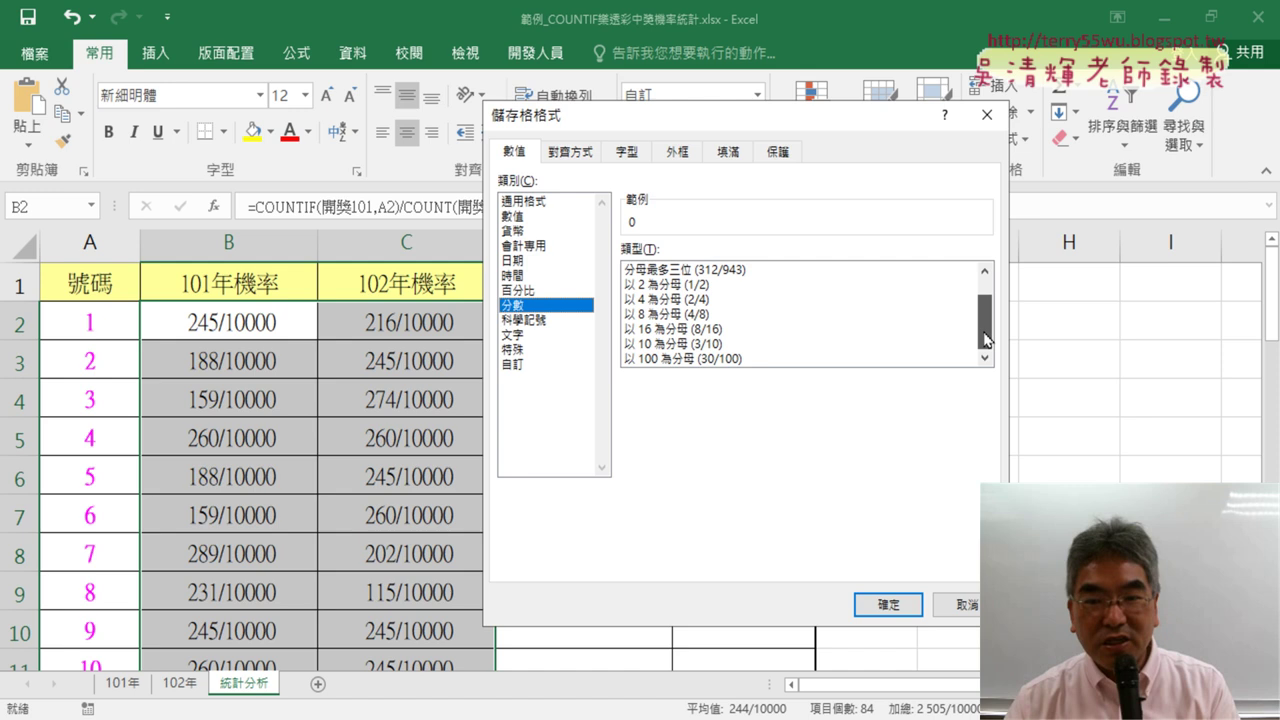
pyautogui.click(733, 359)
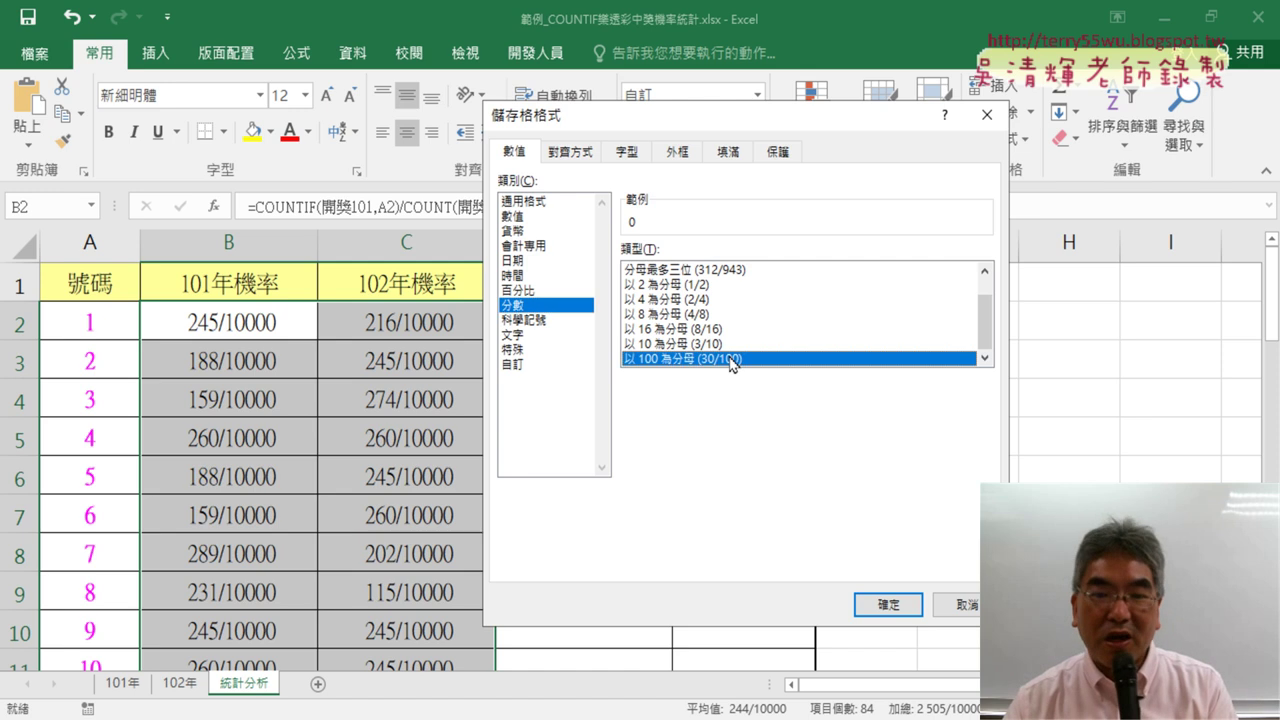
pyautogui.click(515, 366)
pyautogui.write('0')
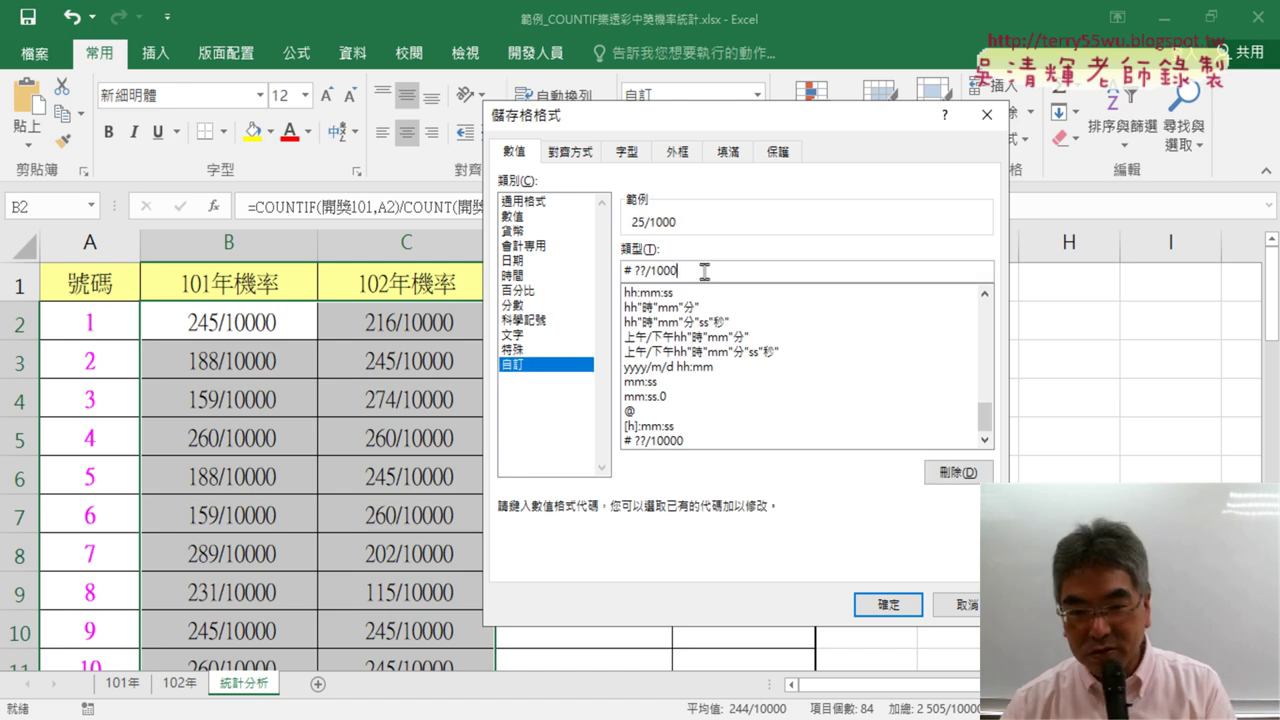
pyautogui.write('0')
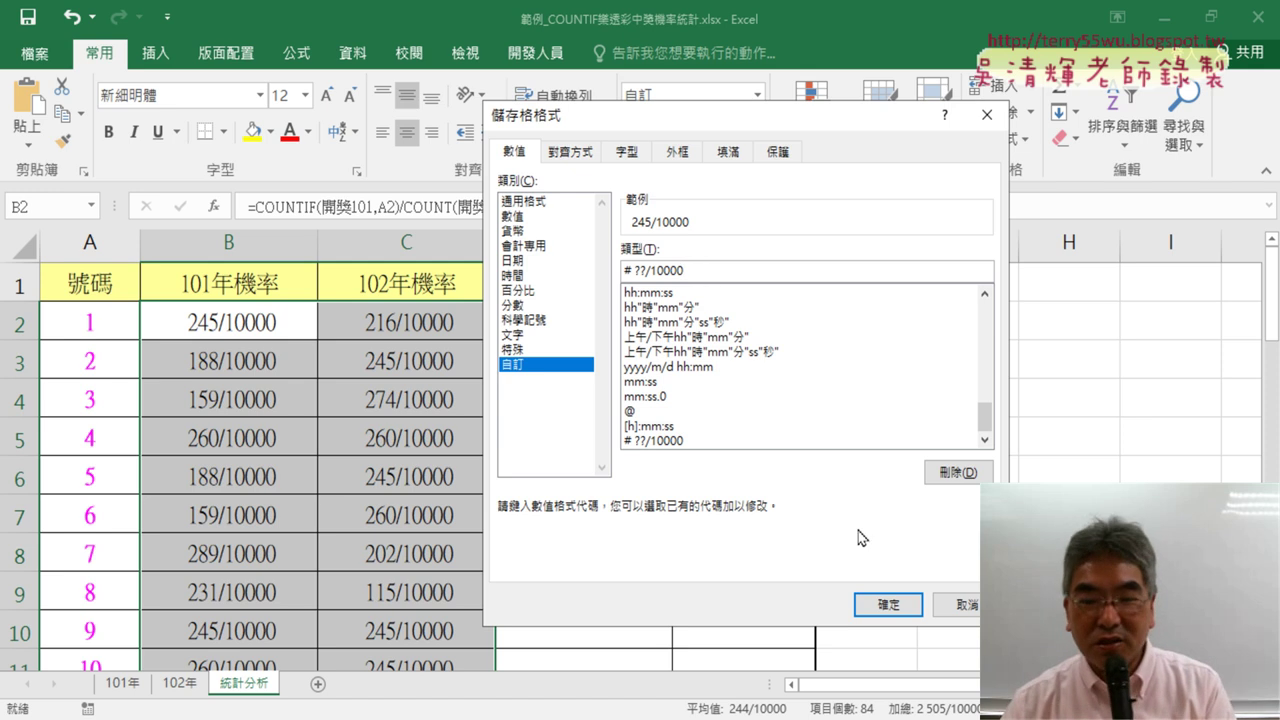
pyautogui.click(882, 604)
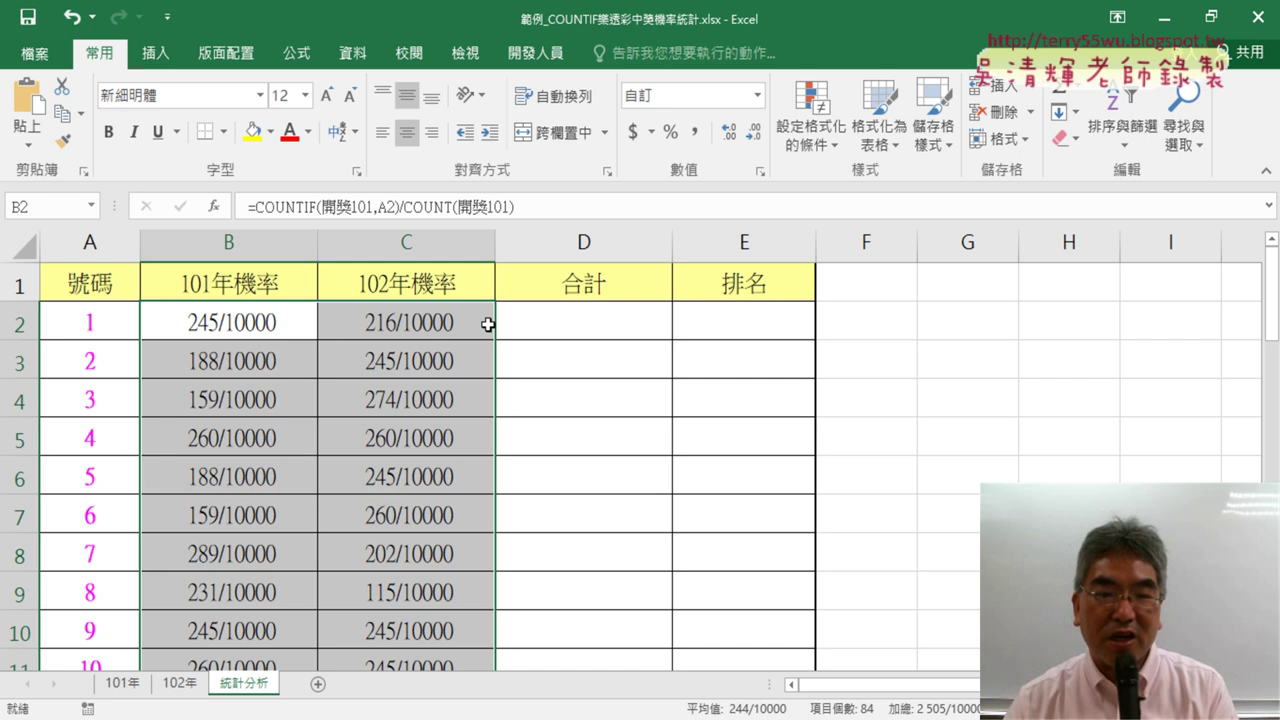
# Enter =B2+C2 in D2 and fill it down the whole 合計 column
pyautogui.click(552, 321)
pyautogui.write('ㄦ')
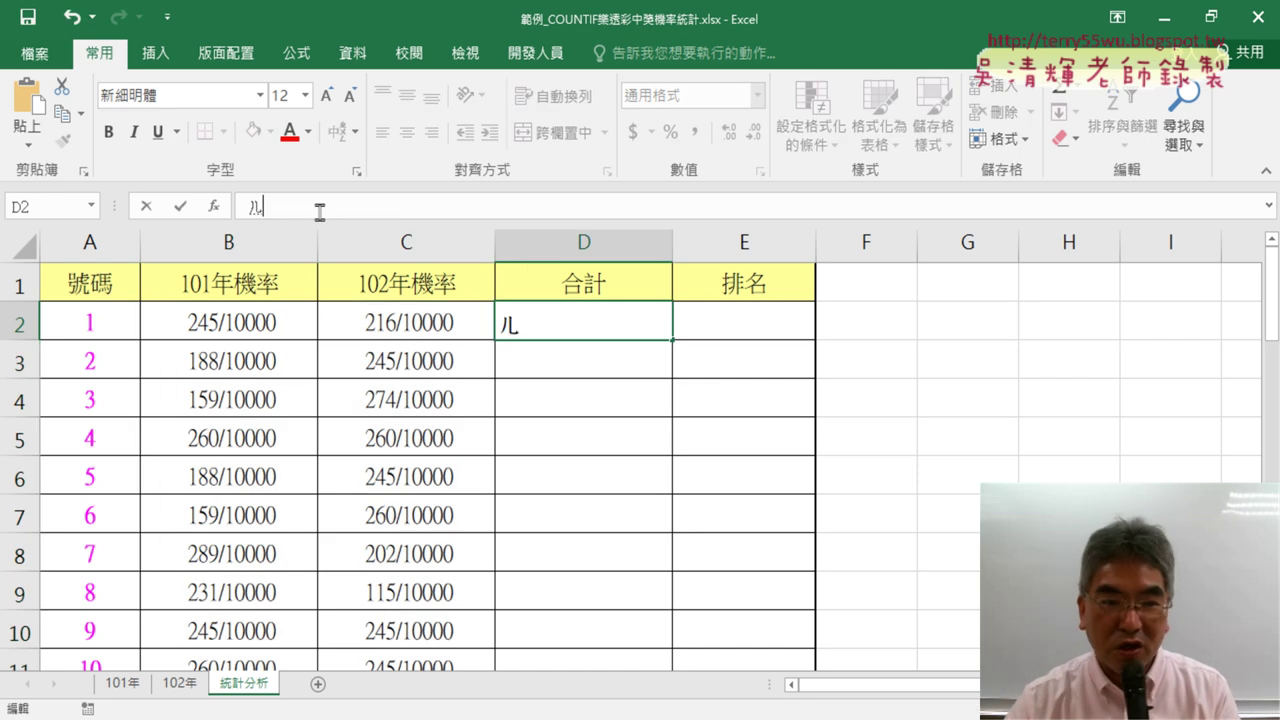
pyautogui.write('=')
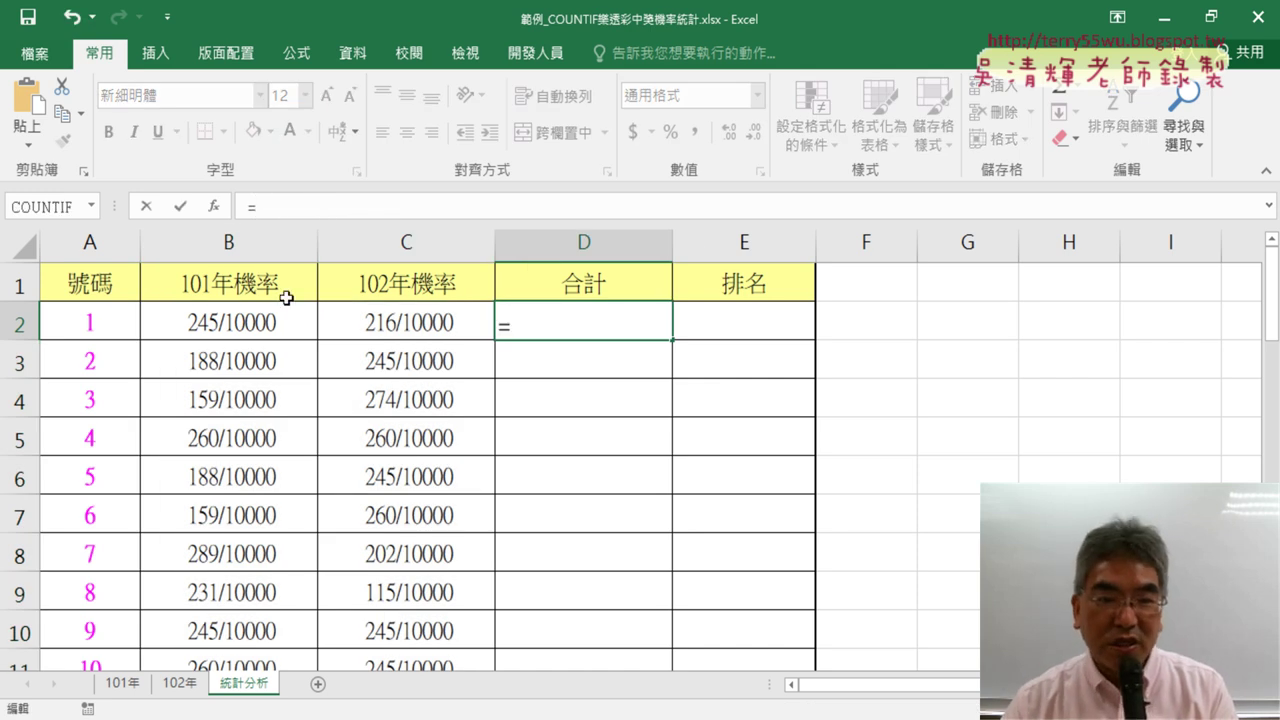
pyautogui.click(268, 323)
pyautogui.write('+')
pyautogui.click(402, 328)
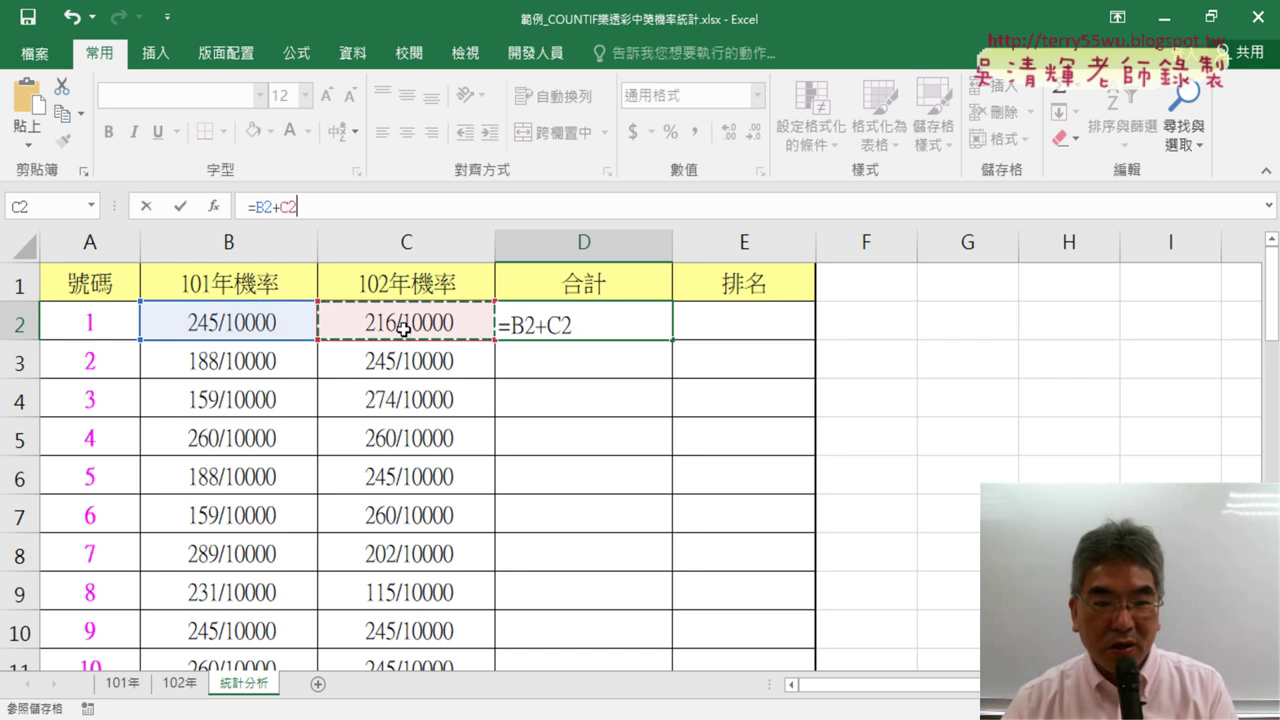
pyautogui.click(182, 207)
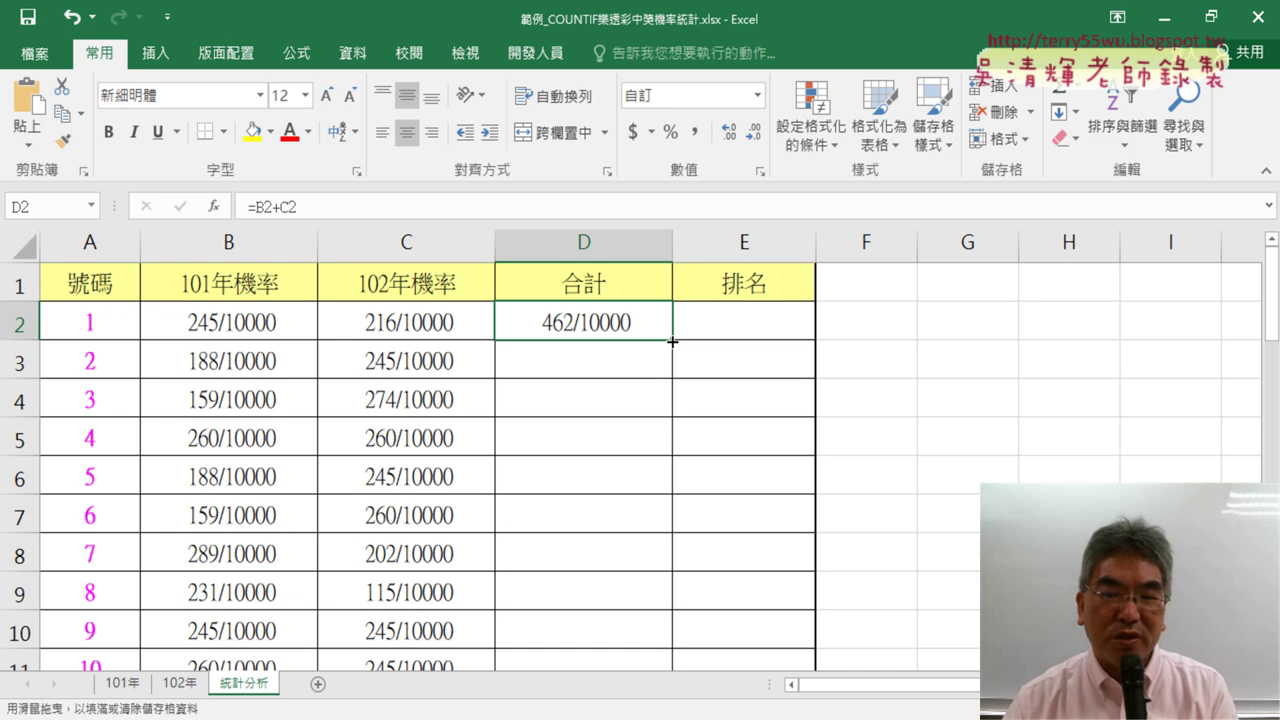
pyautogui.doubleClick(670, 342)
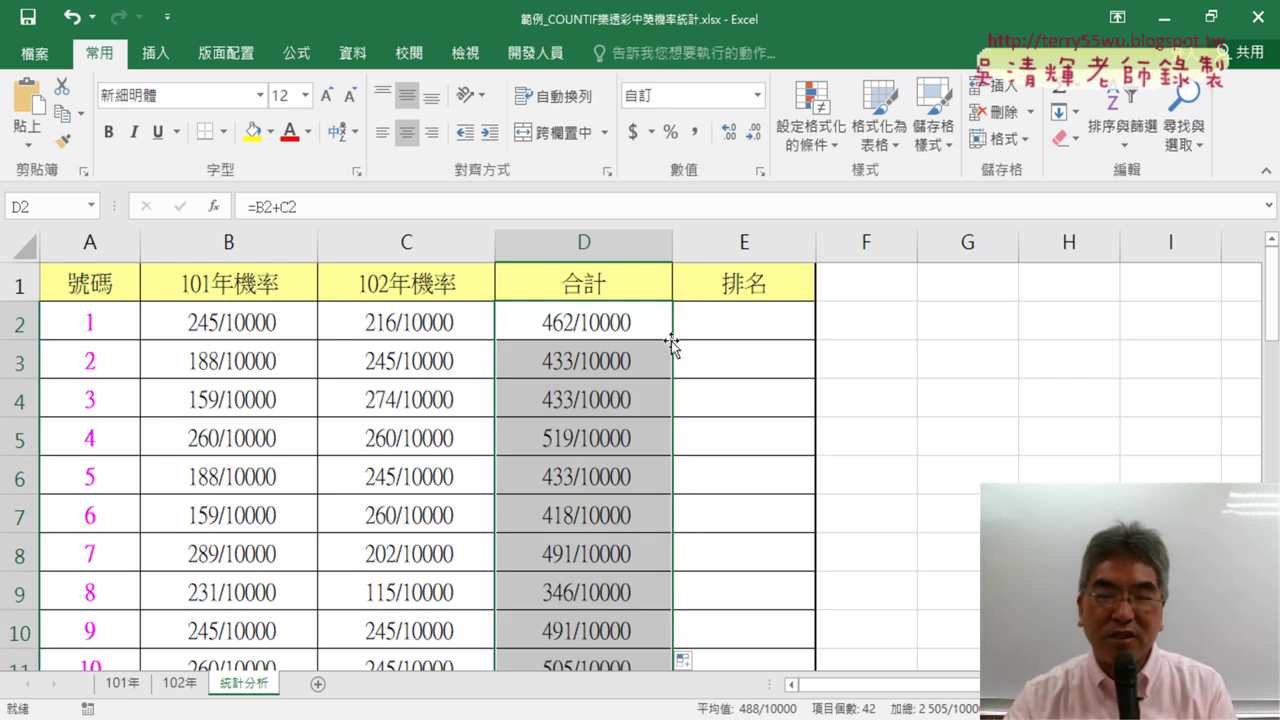
pyautogui.click(757, 326)
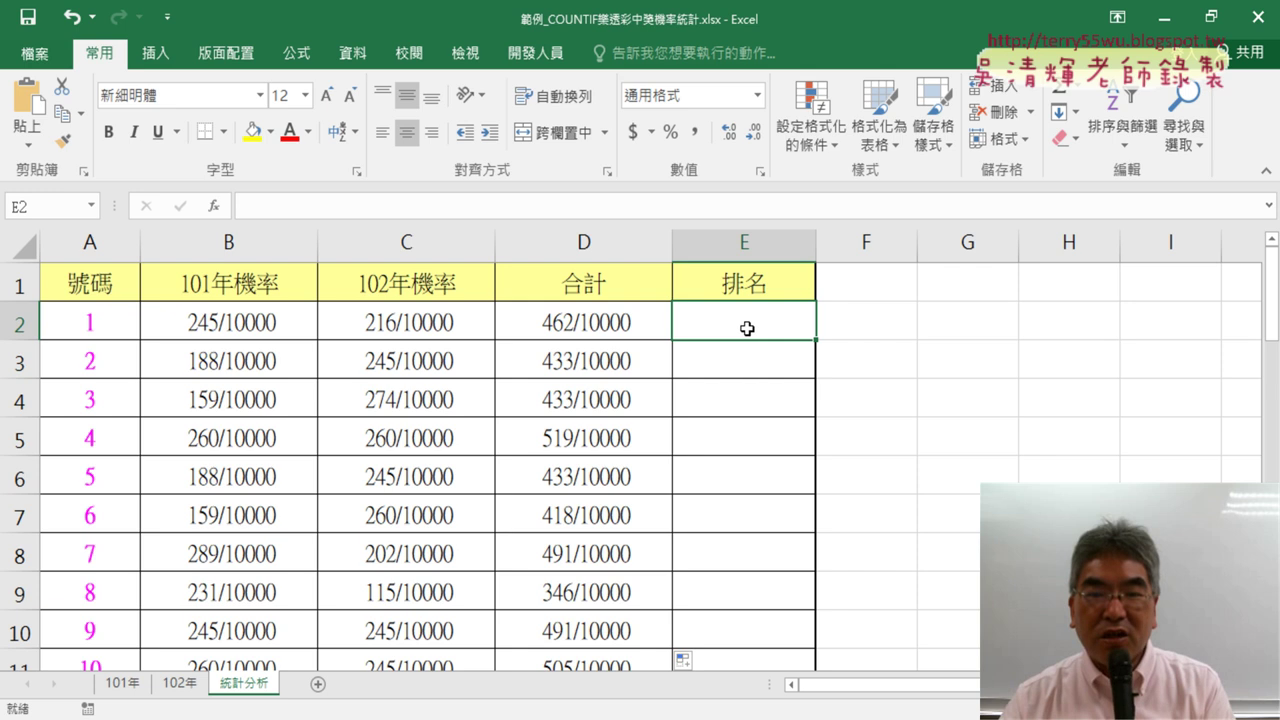
# Sort the table by the 合計 column from largest to smallest
pyautogui.click(580, 244)
pyautogui.click(740, 314)
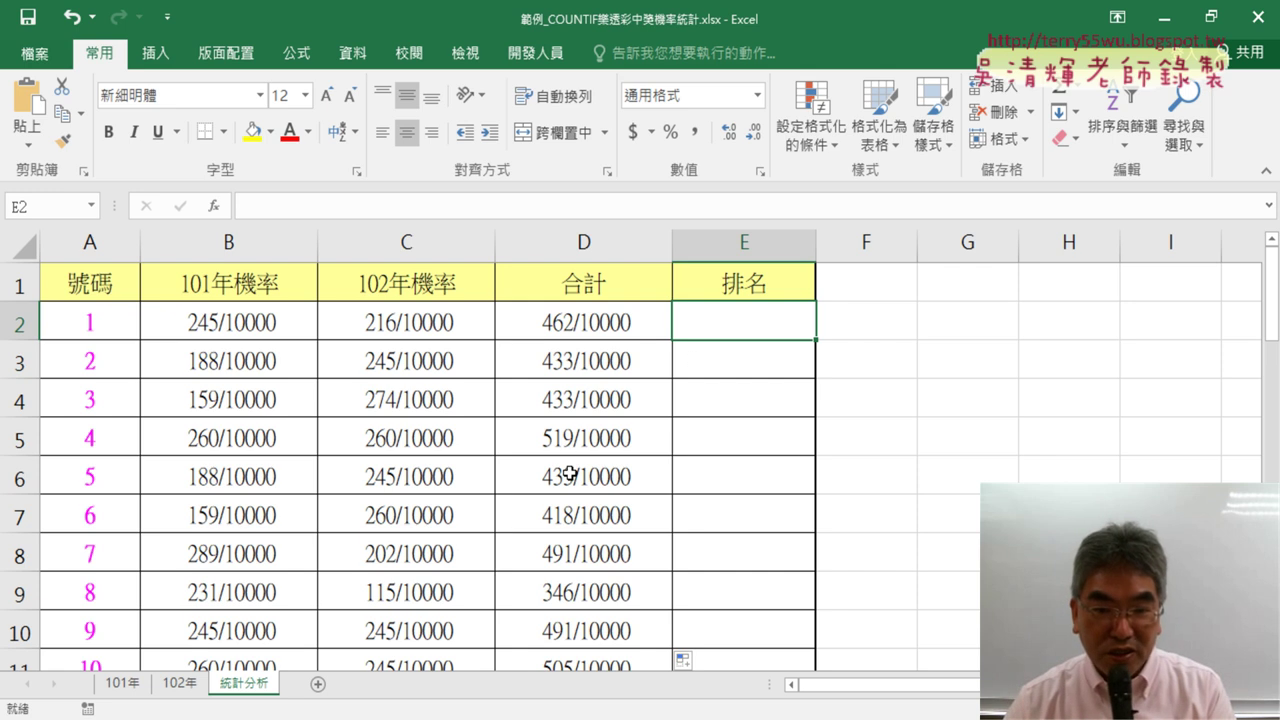
pyautogui.click(616, 285)
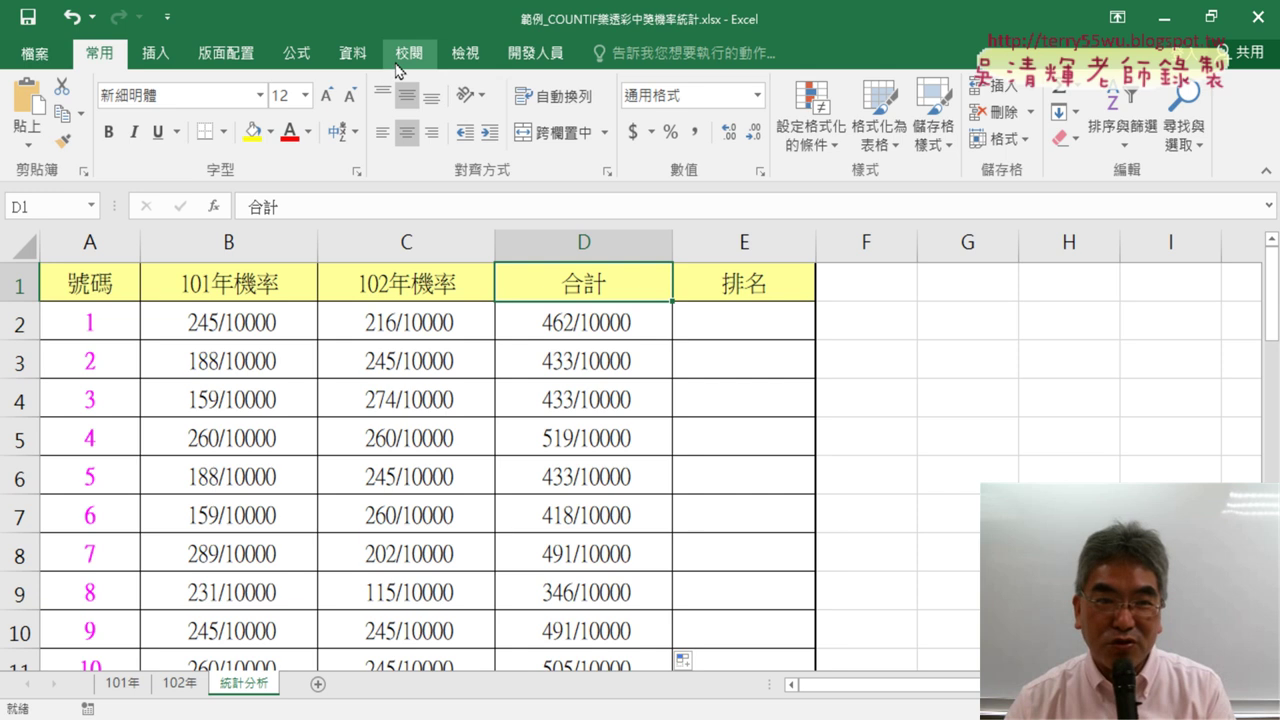
pyautogui.click(361, 56)
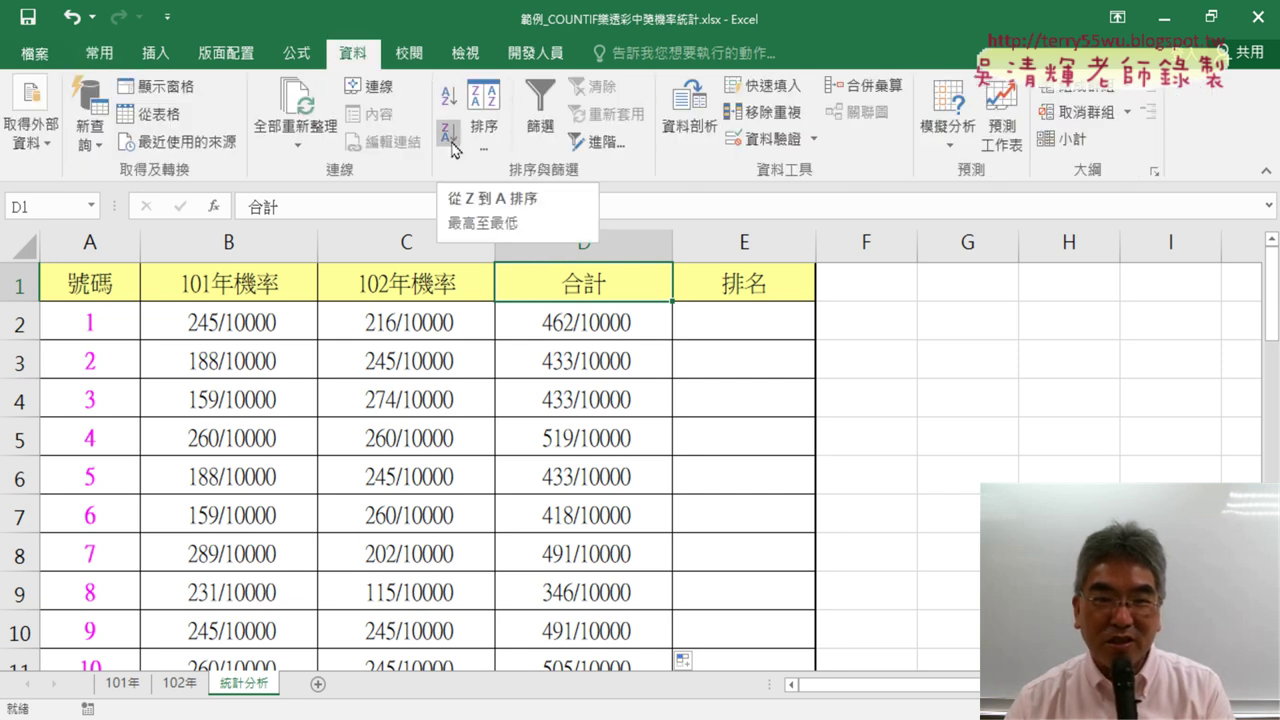
pyautogui.click(451, 142)
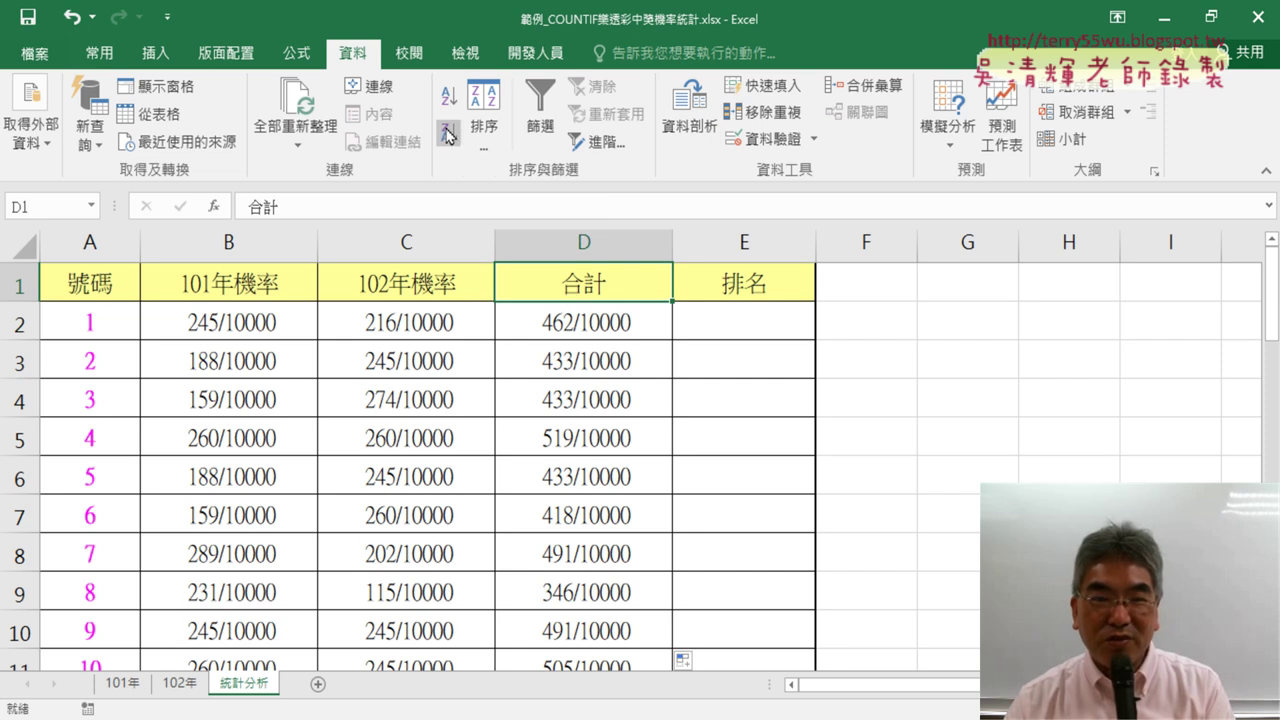
pyautogui.click(451, 142)
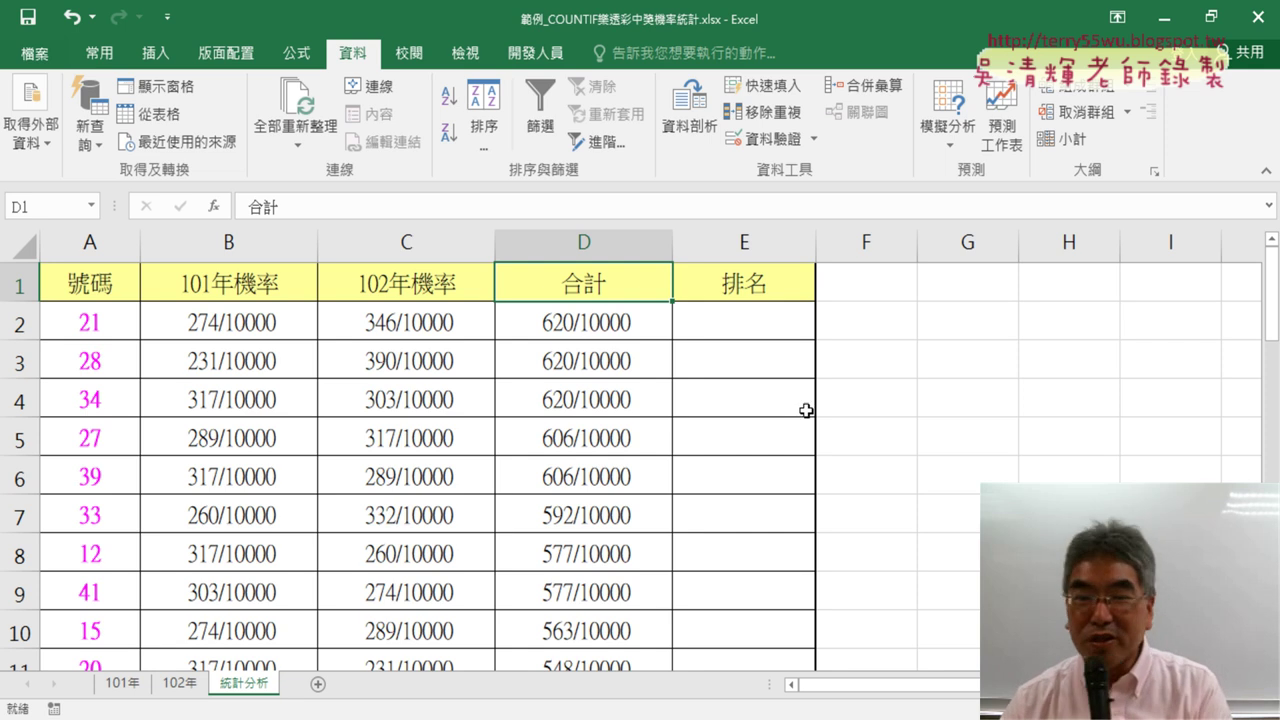
pyautogui.click(785, 322)
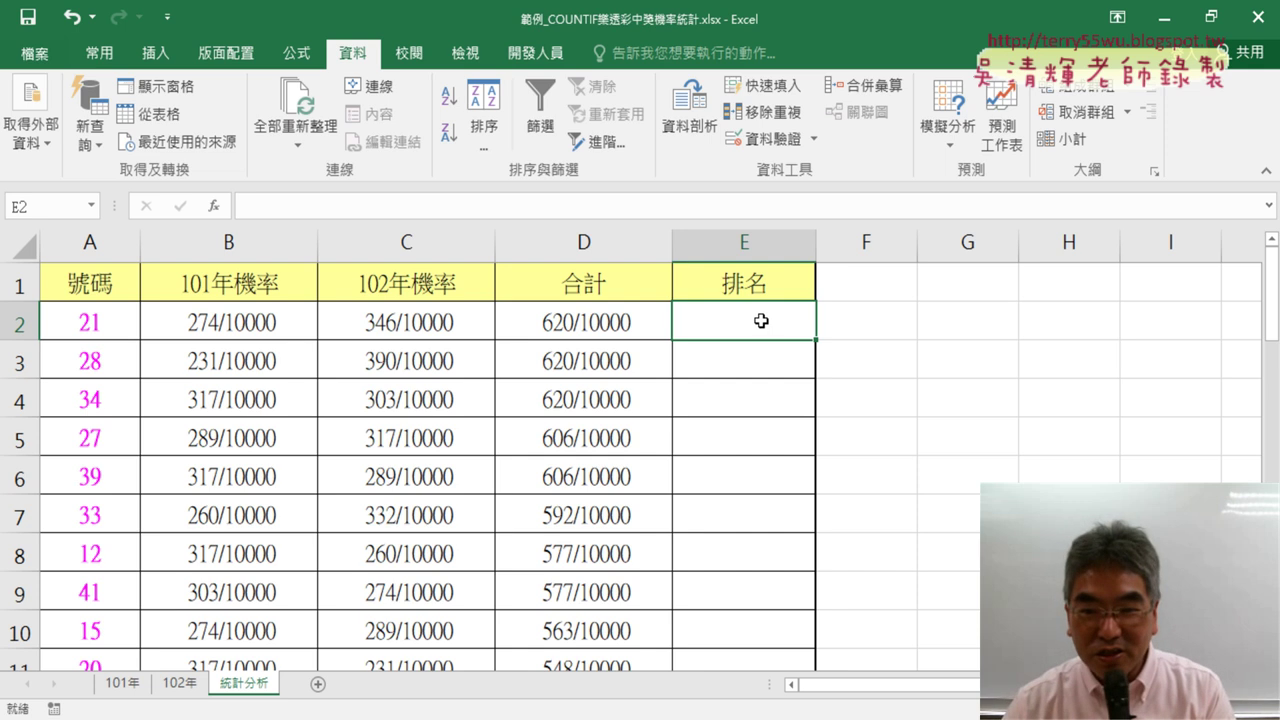
# Type 1 in E2 and fill the series 1–42 down the 排名 column
pyautogui.write('1')
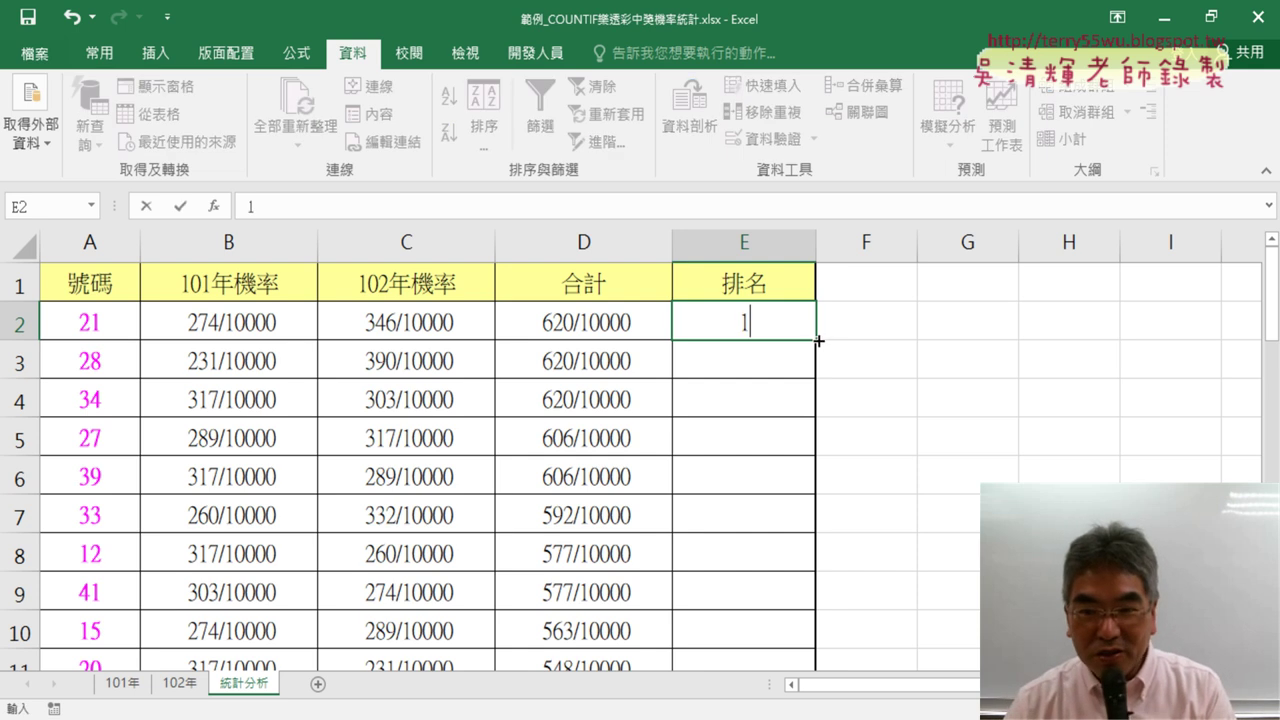
pyautogui.moveTo(818, 341); pyautogui.dragTo(818, 436)
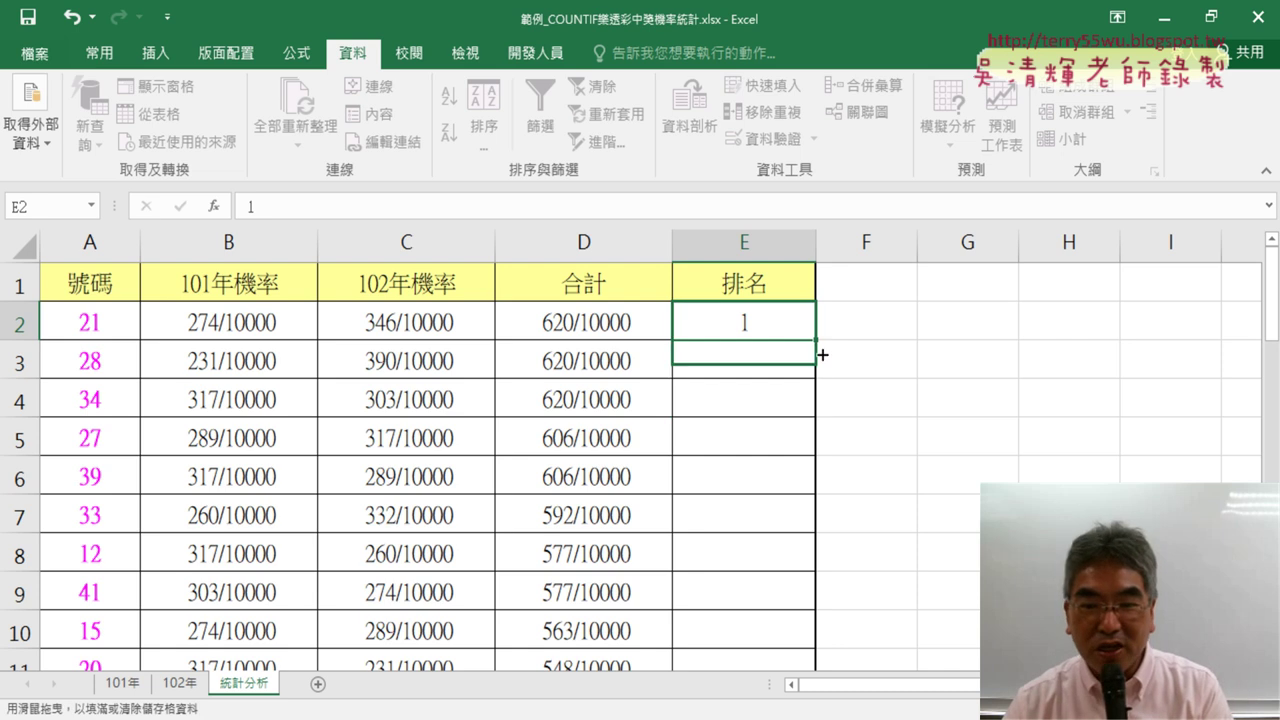
pyautogui.moveTo(818, 436); pyautogui.dragTo(820, 613)
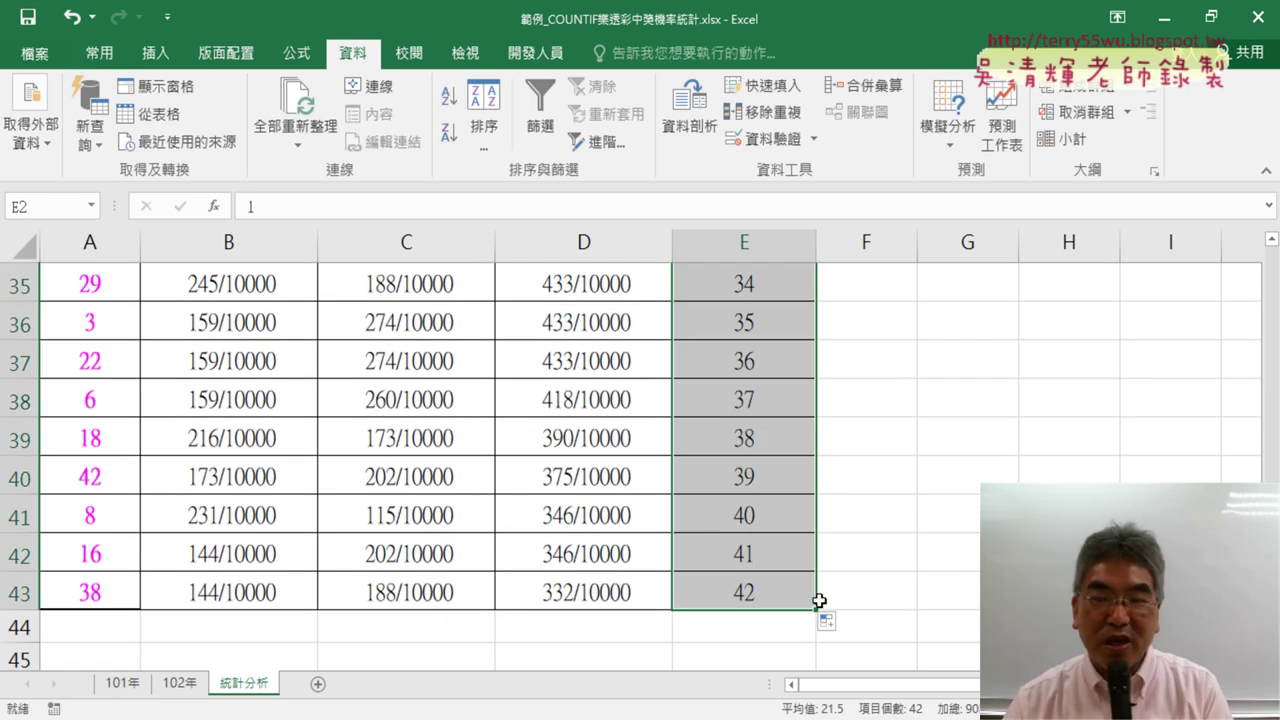
pyautogui.scroll(7, 819, 600)
pyautogui.scroll(4, 819, 600)
pyautogui.scroll(1, 819, 600)
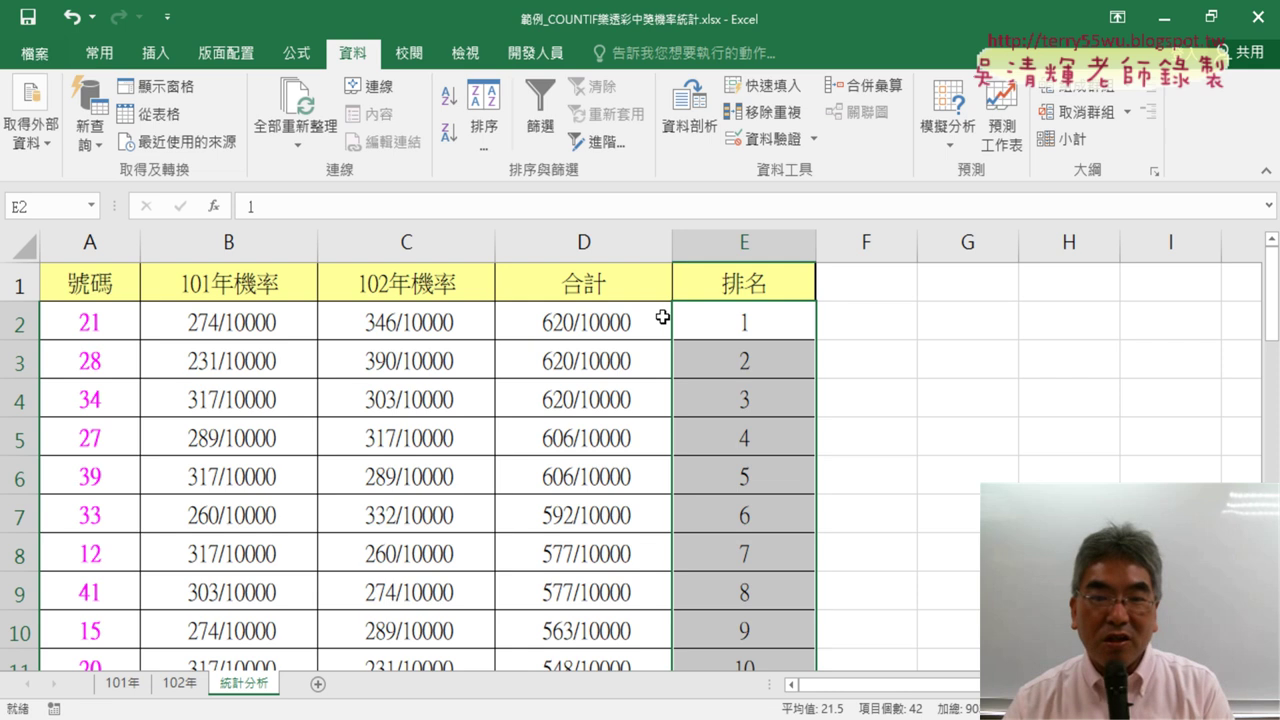
pyautogui.click(97, 284)
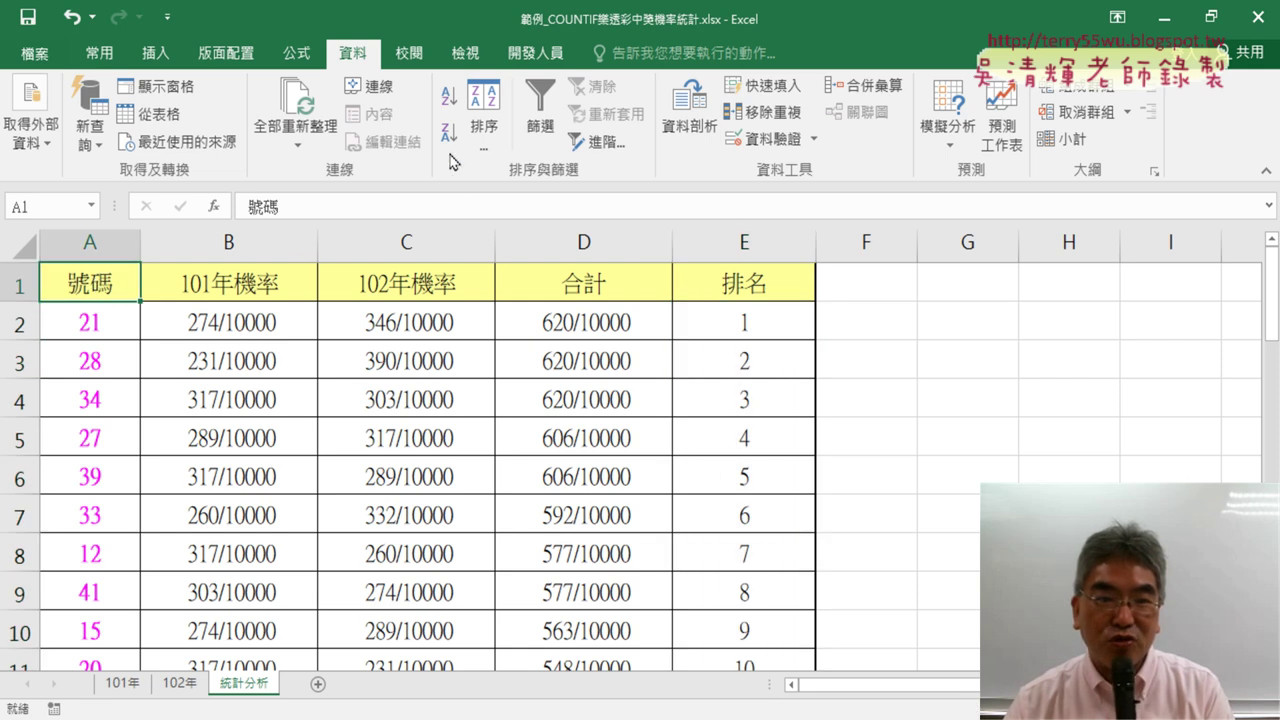
# Sort the table ascending by 號碼 so it starts from number 1
pyautogui.click(449, 95)
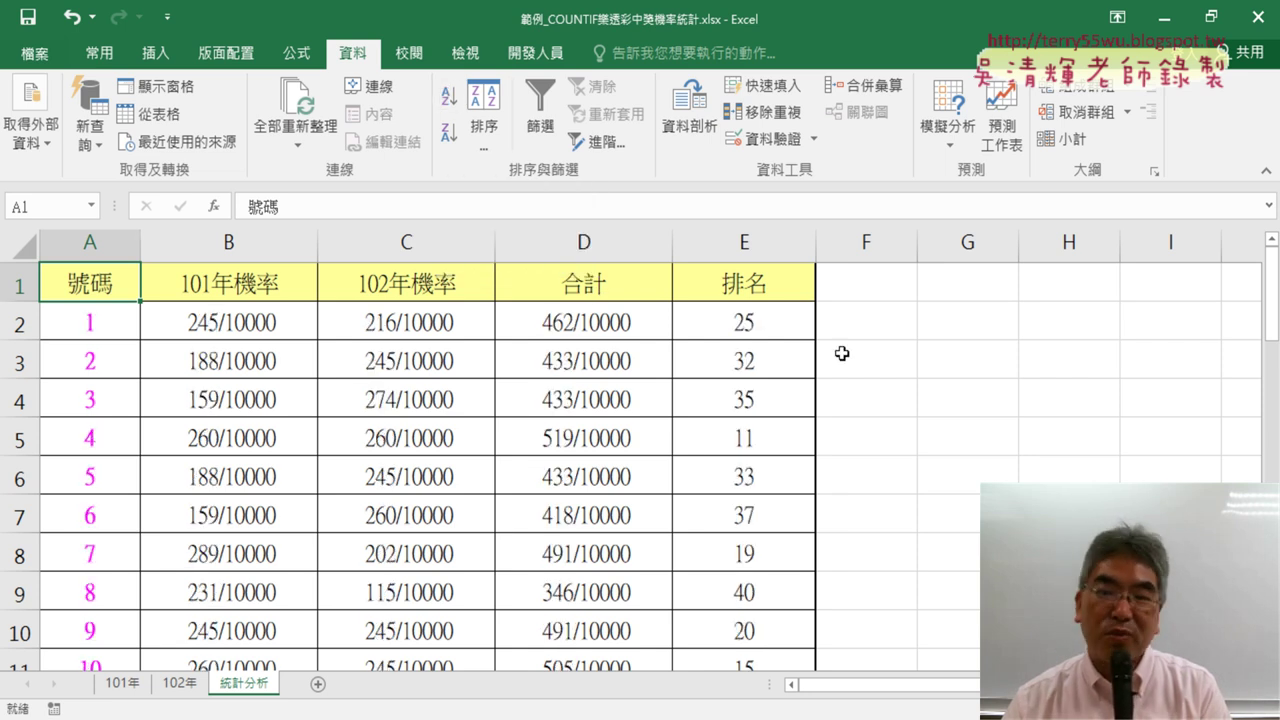
pyautogui.scroll(-3, 757, 383)
pyautogui.scroll(-3, 763, 391)
pyautogui.scroll(6, 763, 314)
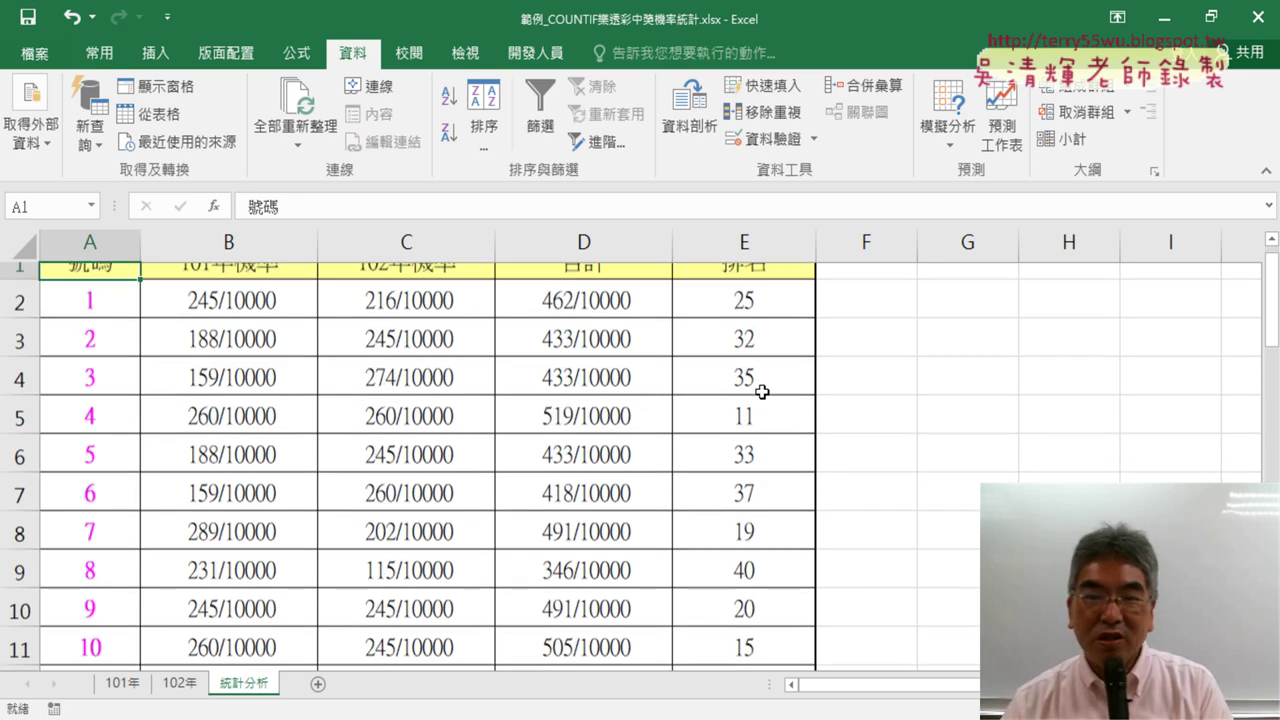
pyautogui.scroll(1, 766, 320)
# Select the rank values E2:E43 and delete them
pyautogui.click(766, 320)
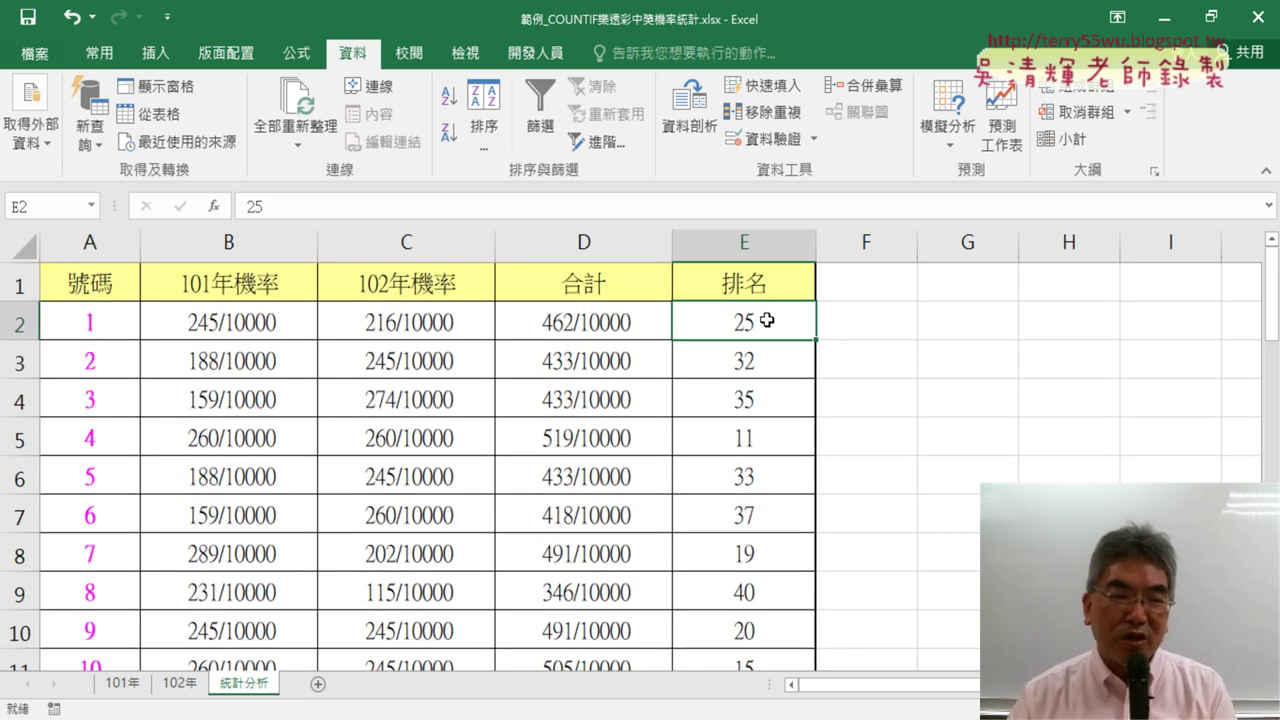
pyautogui.click(89, 242)
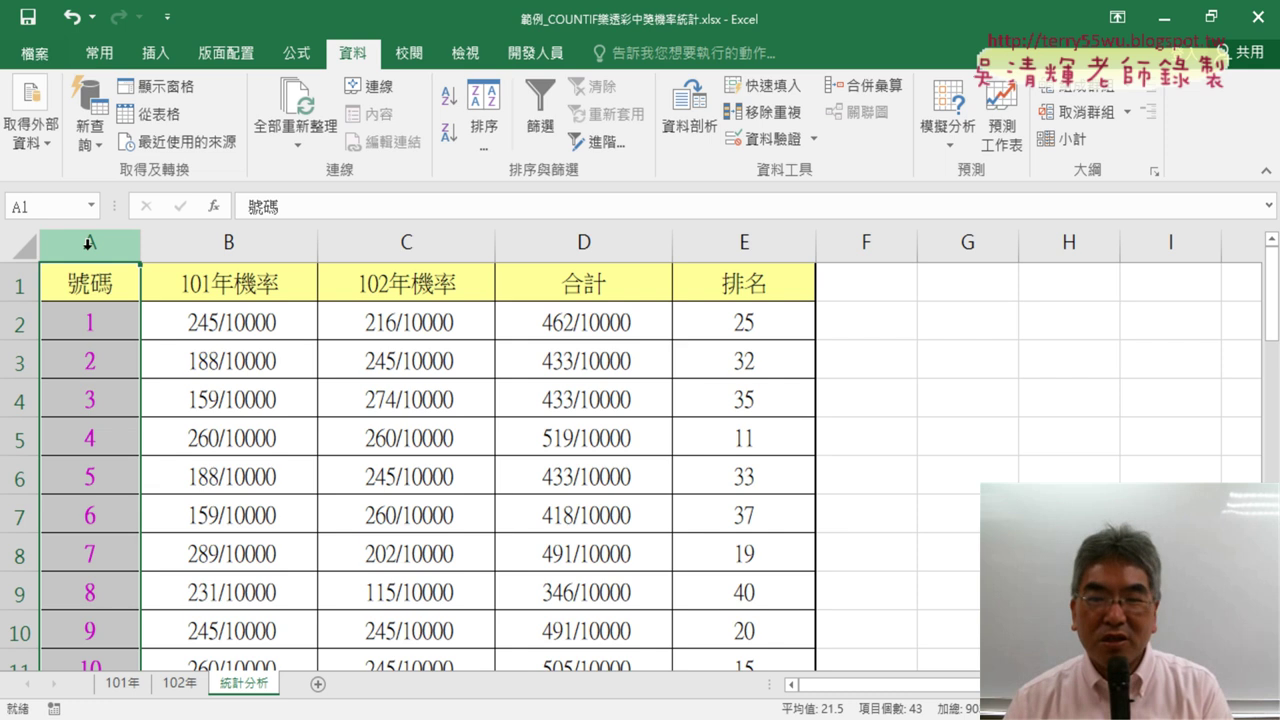
pyautogui.click(620, 292)
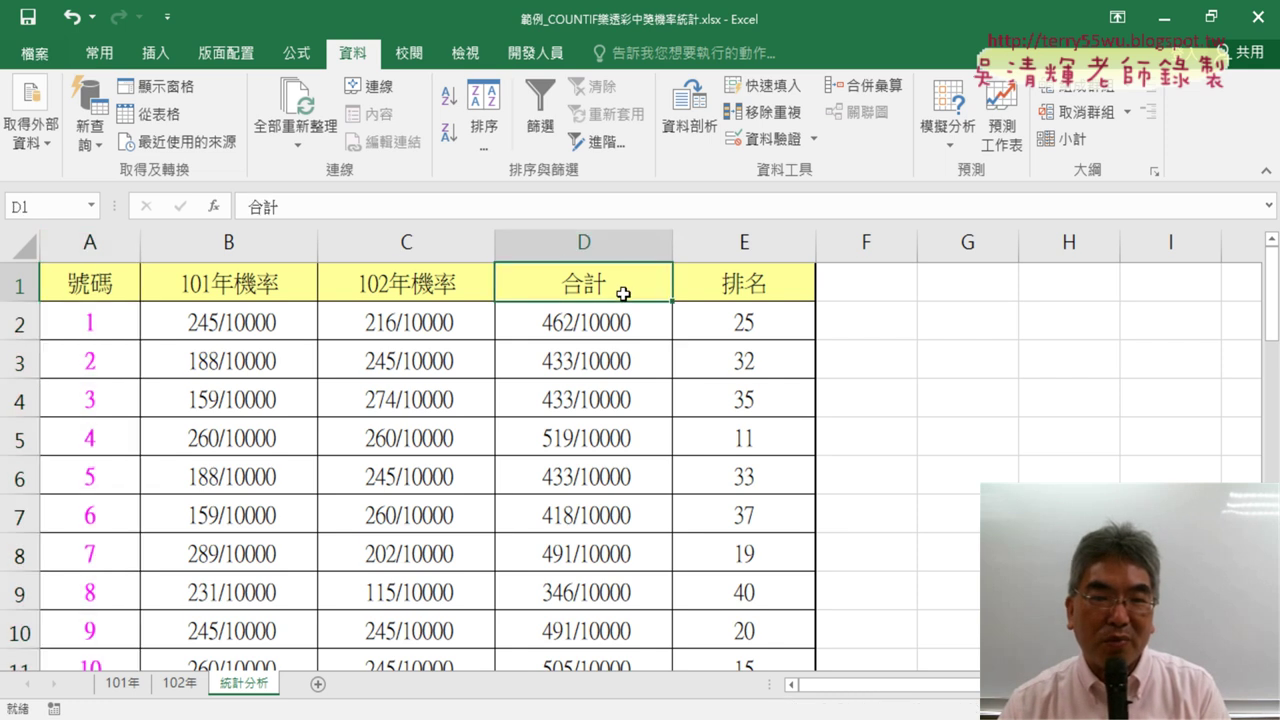
pyautogui.click(63, 283)
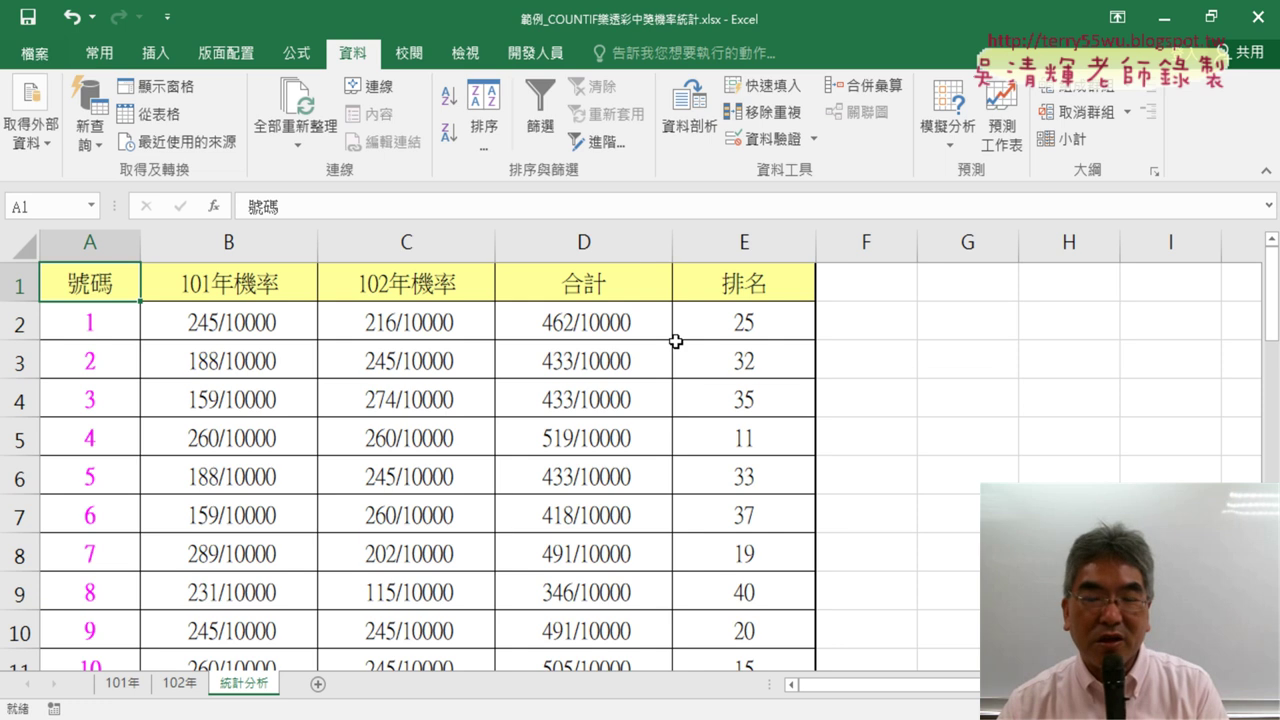
pyautogui.click(619, 345)
pyautogui.click(772, 323)
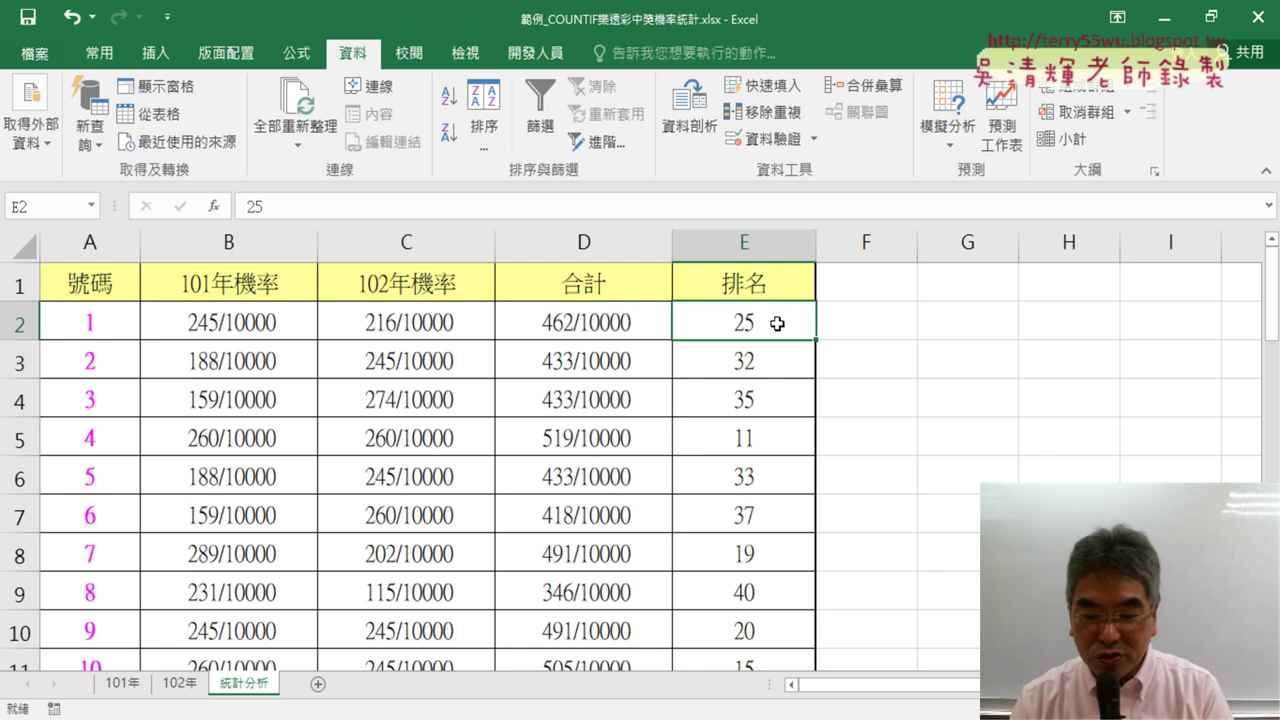
pyautogui.hotkey('ctrl', 'shift', 'Down')
pyautogui.press('Delete')
pyautogui.scroll(10, 774, 323)
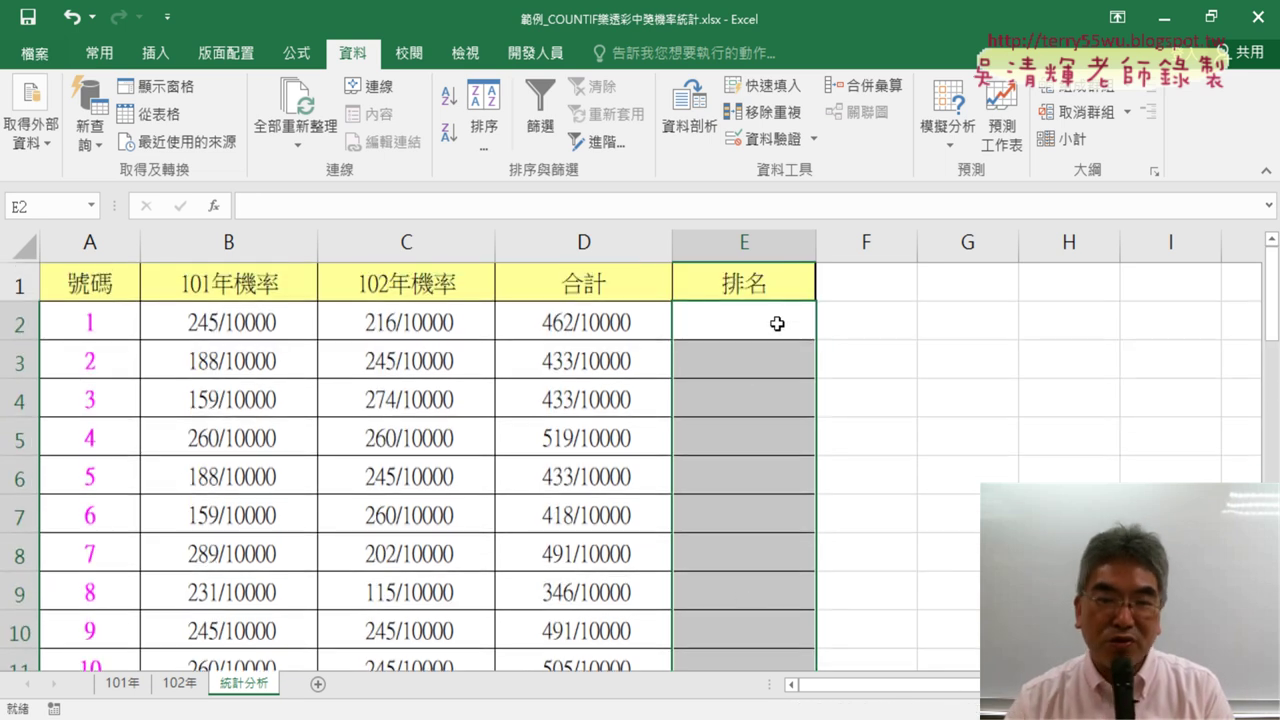
# Insert the RANK.EQ function from the 統計 category into cell E2
pyautogui.click(774, 323)
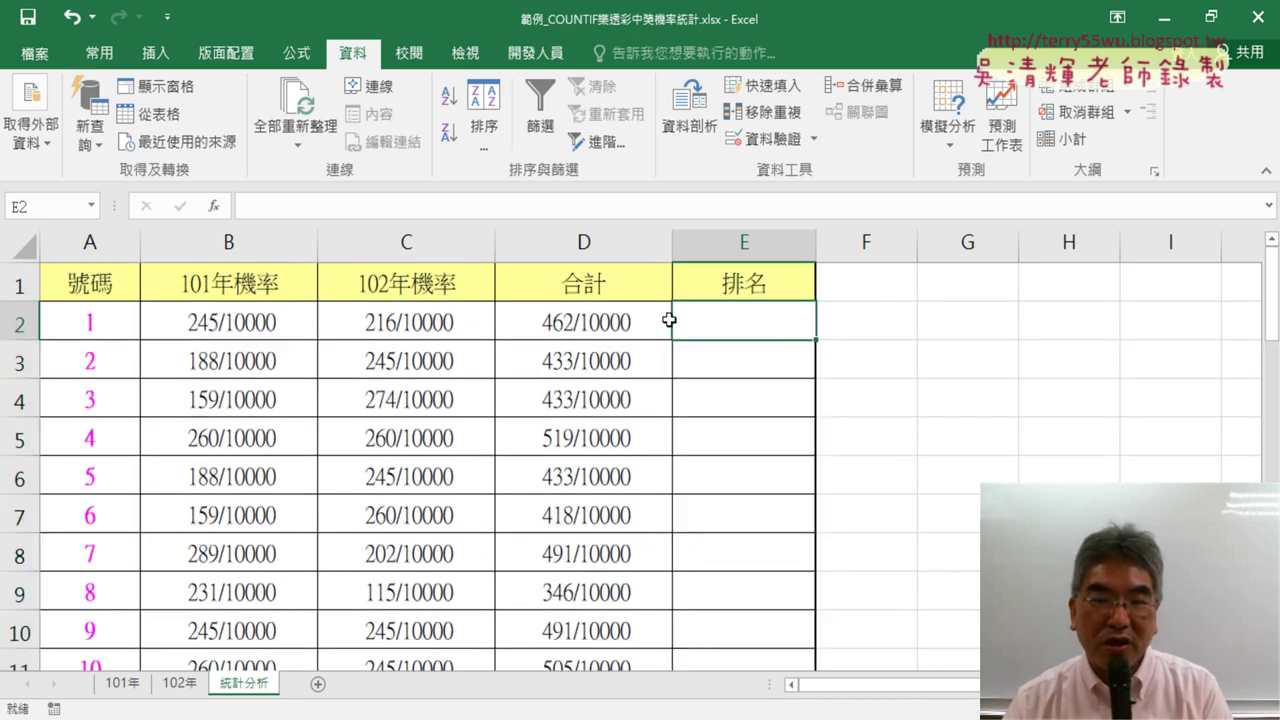
pyautogui.click(213, 206)
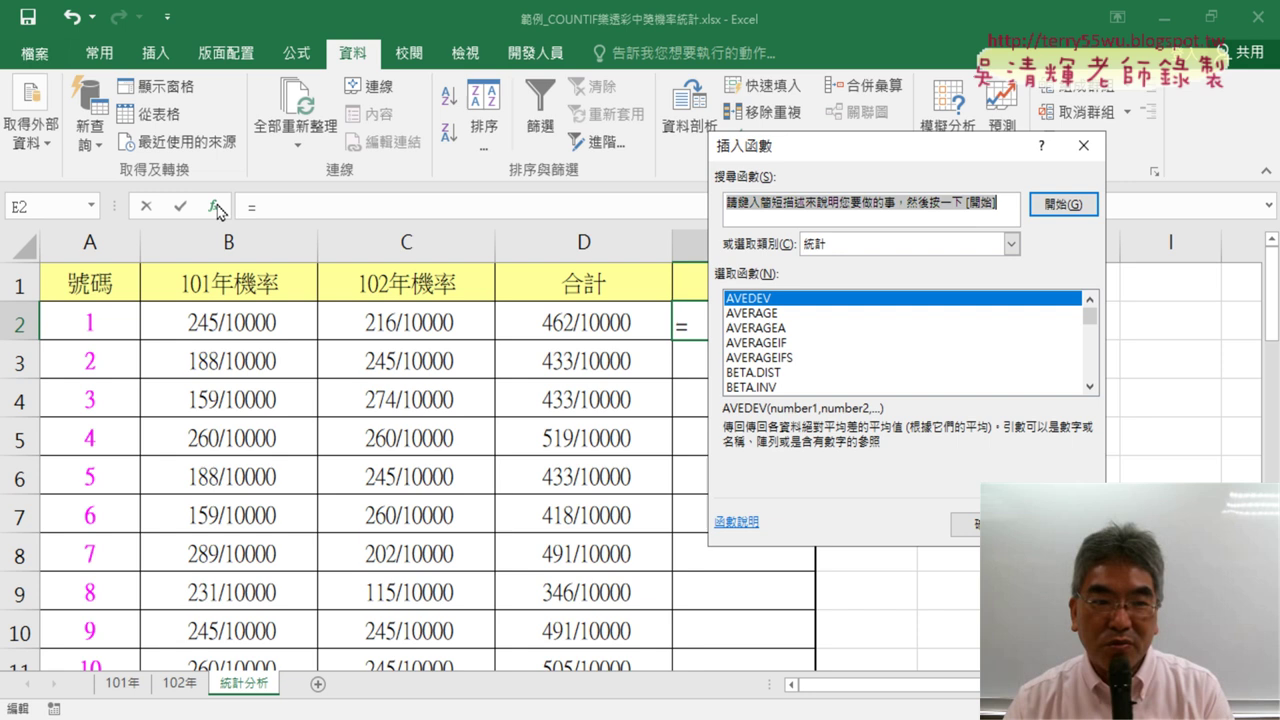
pyautogui.click(826, 247)
pyautogui.click(835, 250)
pyautogui.click(1090, 322)
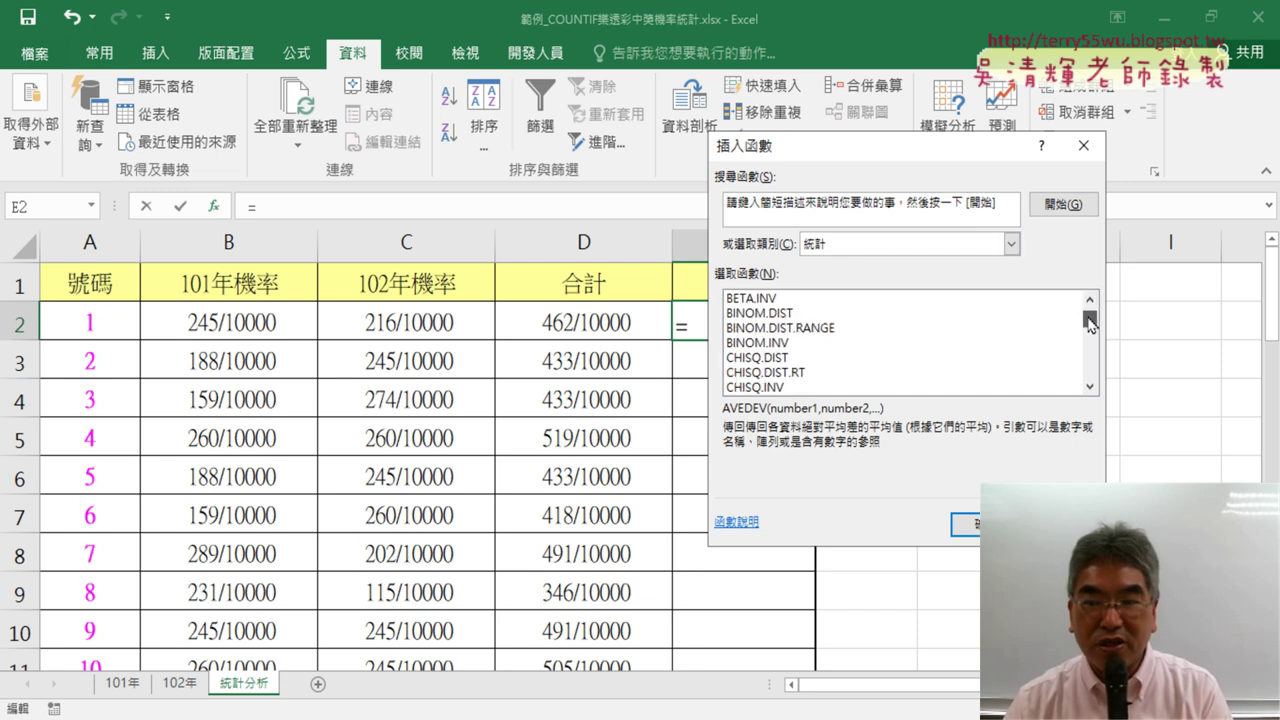
pyautogui.moveTo(1090, 322); pyautogui.dragTo(1091, 360)
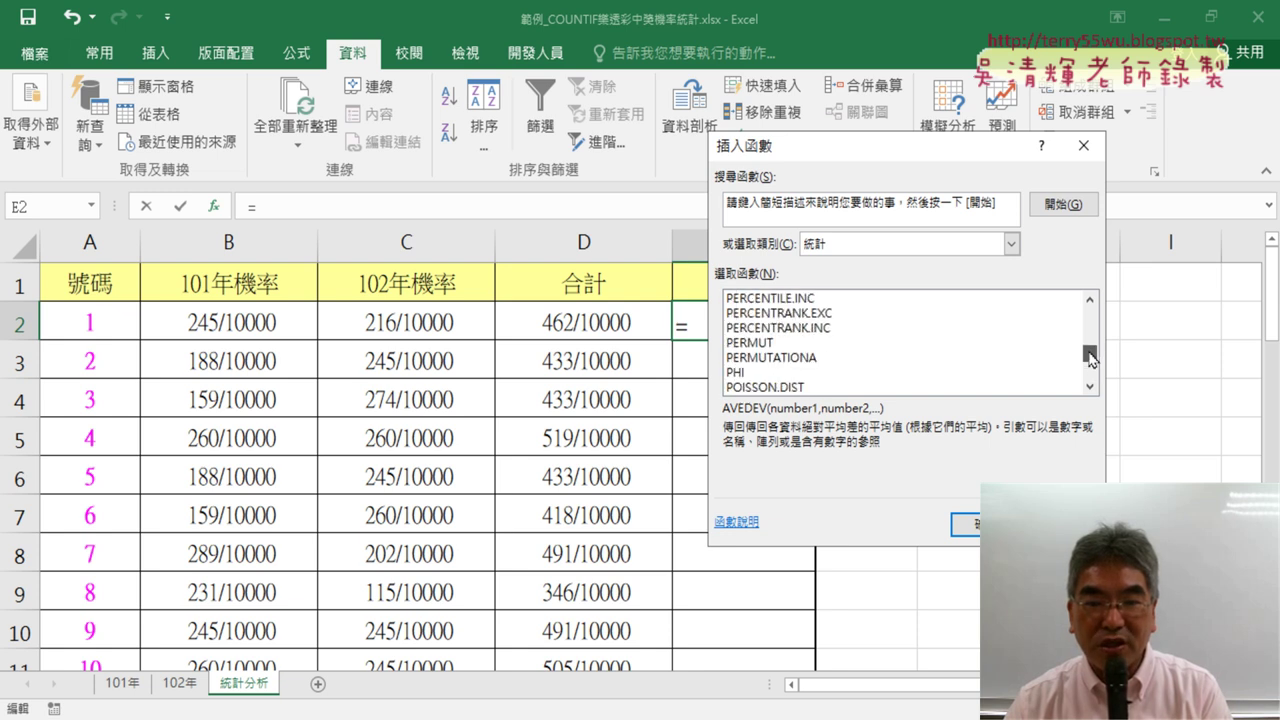
pyautogui.scroll(-2, 930, 355)
pyautogui.scroll(-1, 930, 355)
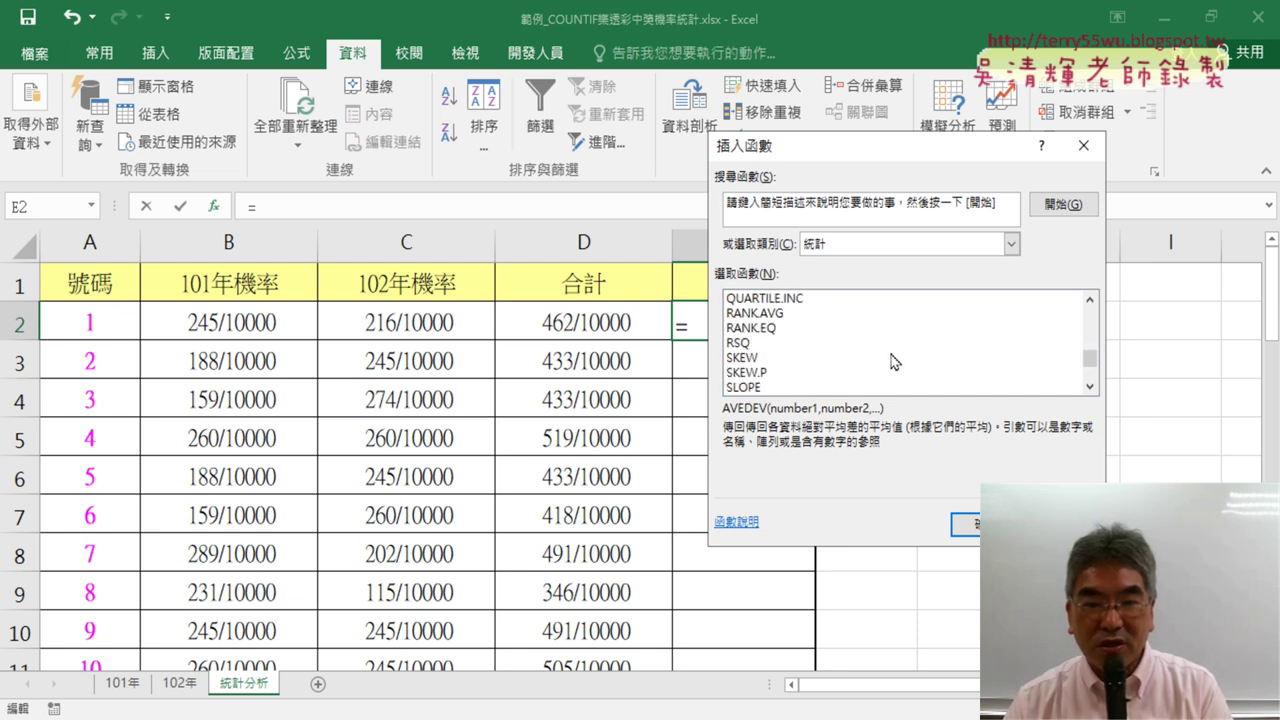
pyautogui.click(772, 330)
pyautogui.moveTo(903, 150); pyautogui.dragTo(1053, 149)
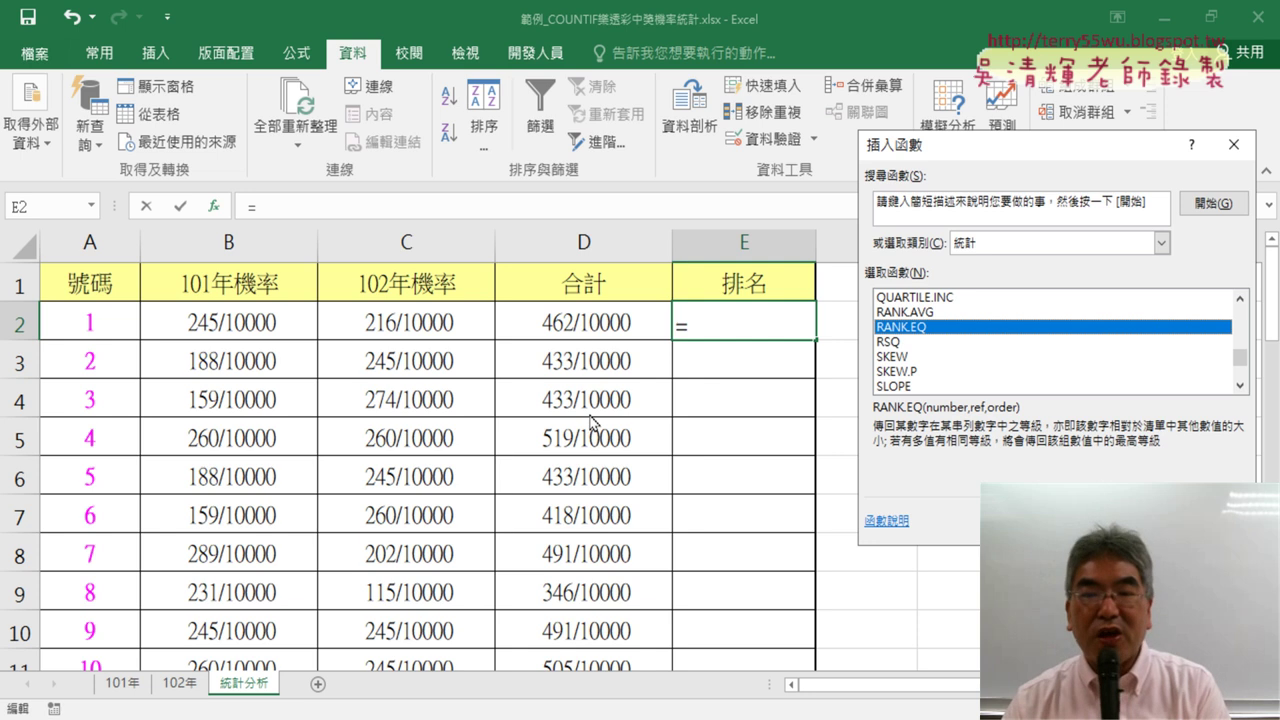
pyautogui.press('Return')
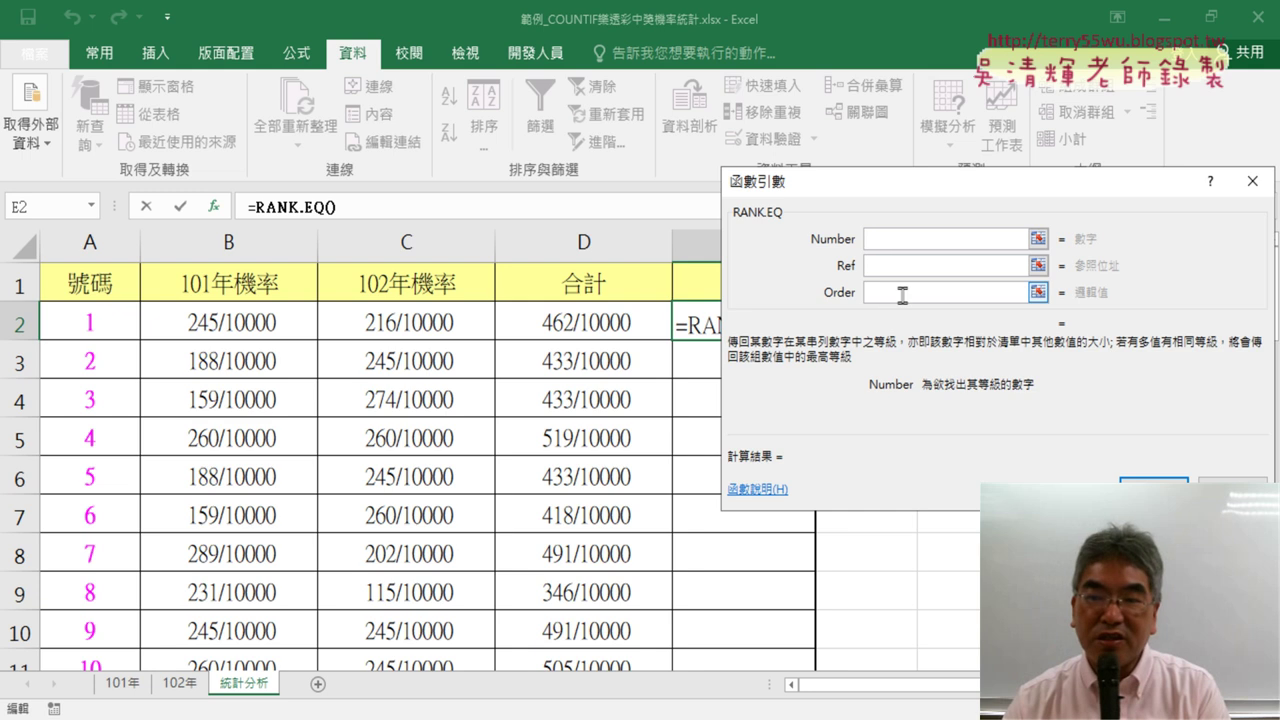
# Set RANK.EQ's Number to D2 and its Ref range to D2:D43
pyautogui.moveTo(929, 203); pyautogui.dragTo(1051, 203)
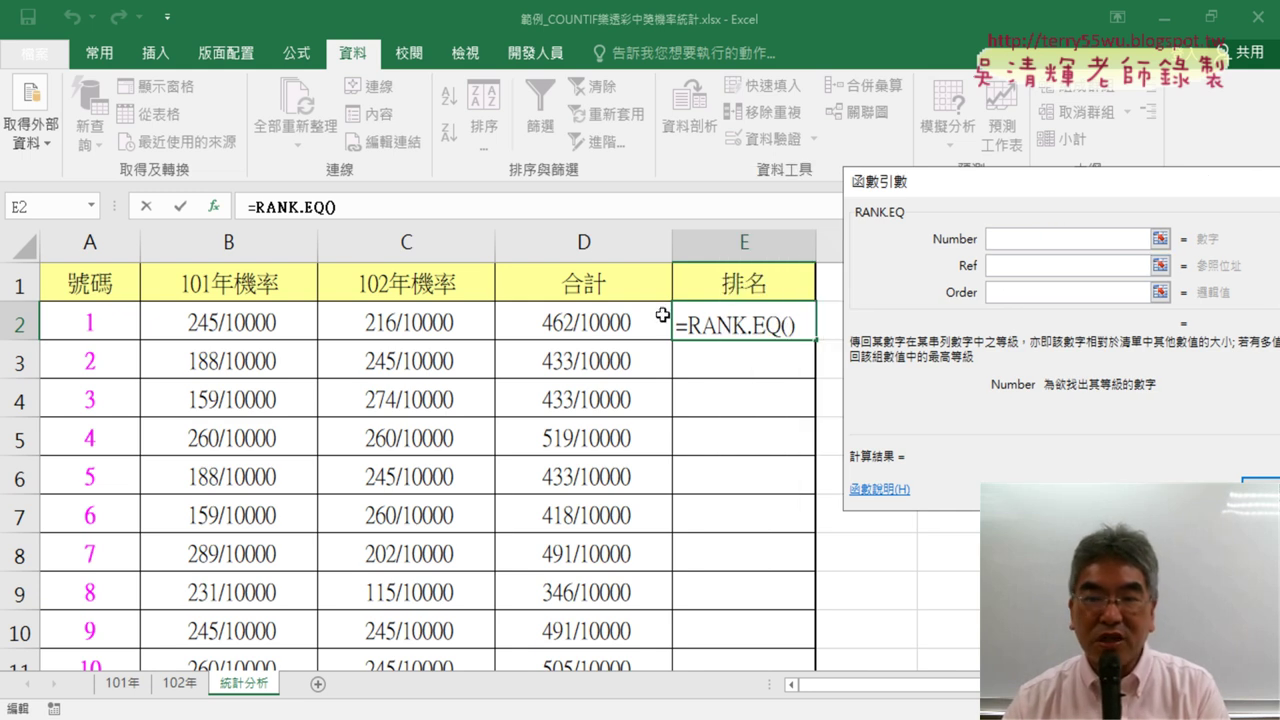
pyautogui.click(598, 328)
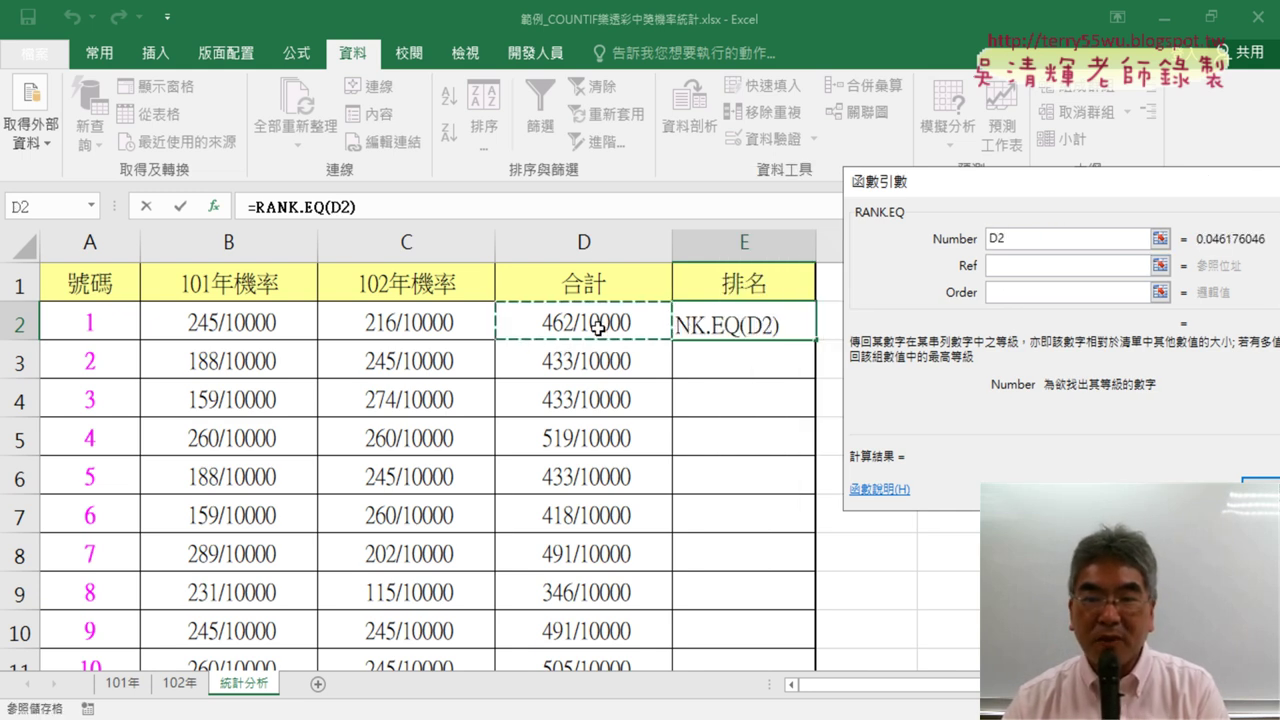
pyautogui.click(995, 266)
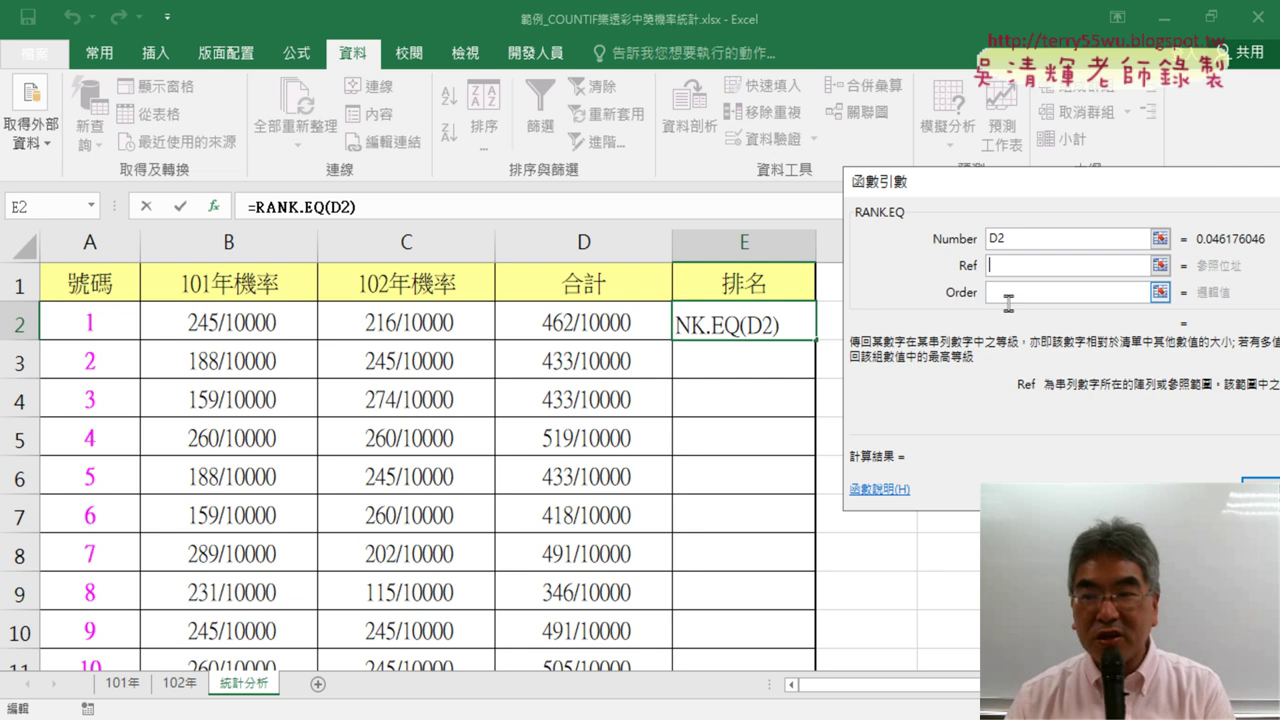
pyautogui.click(598, 328)
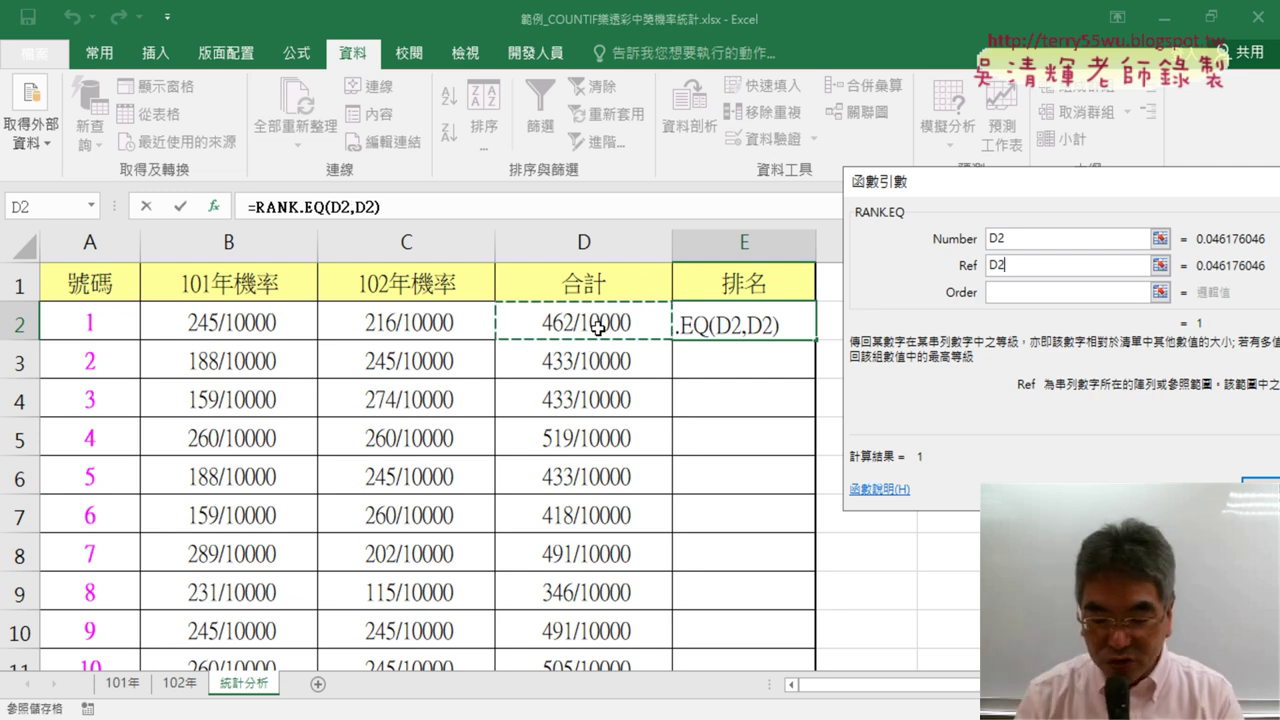
pyautogui.hotkey('ctrl', 'shift', 'Down')
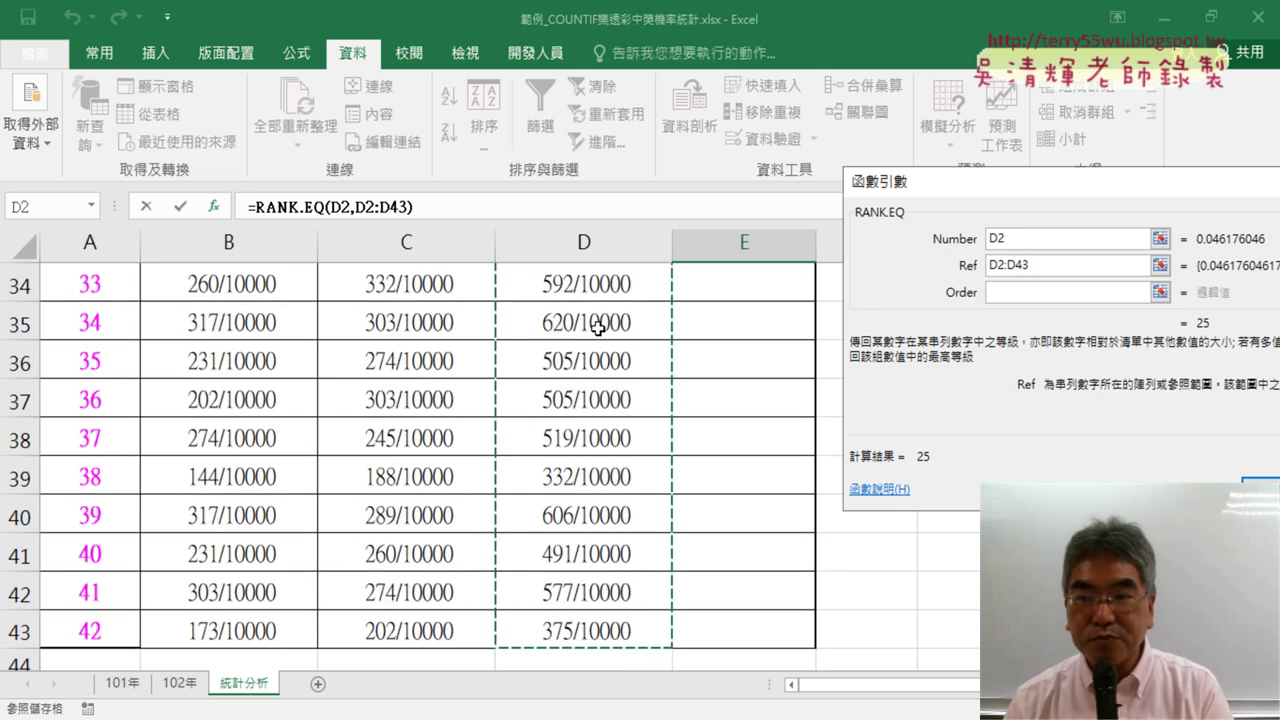
# Anchor the Ref rows so the range reads D$2:D$43
pyautogui.scroll(8, 650, 330)
pyautogui.scroll(3, 650, 330)
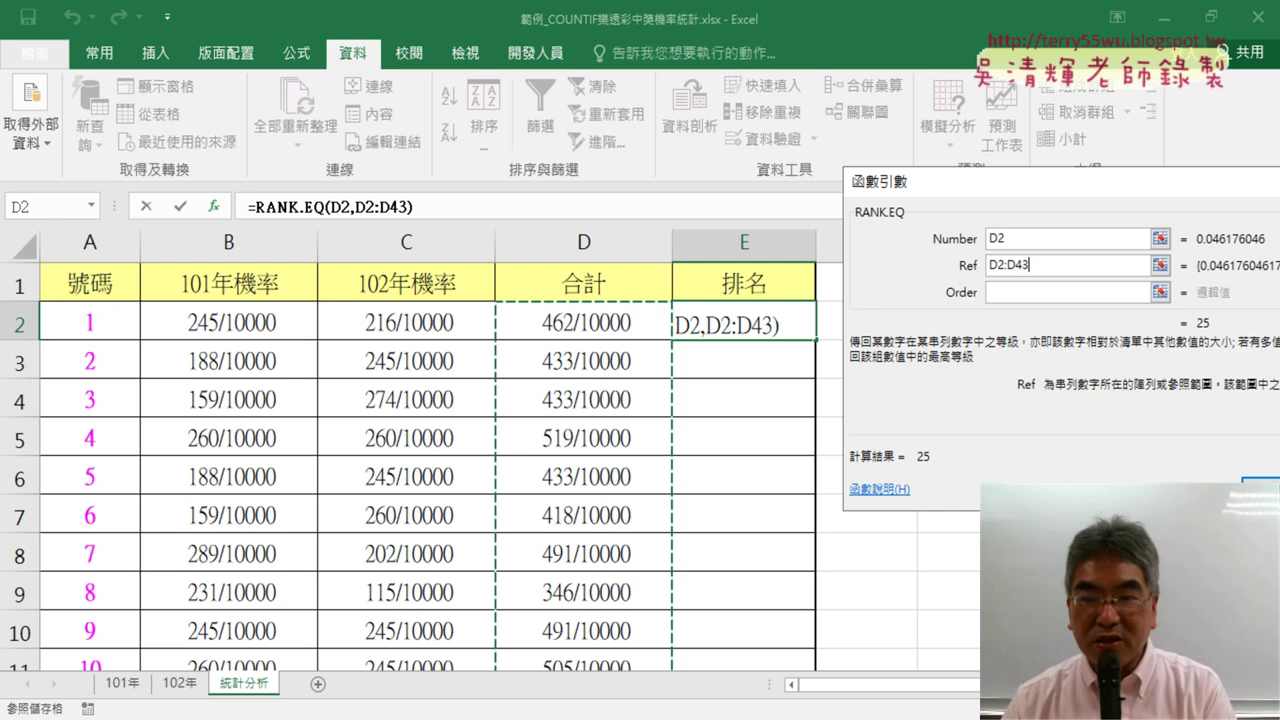
pyautogui.click(993, 265)
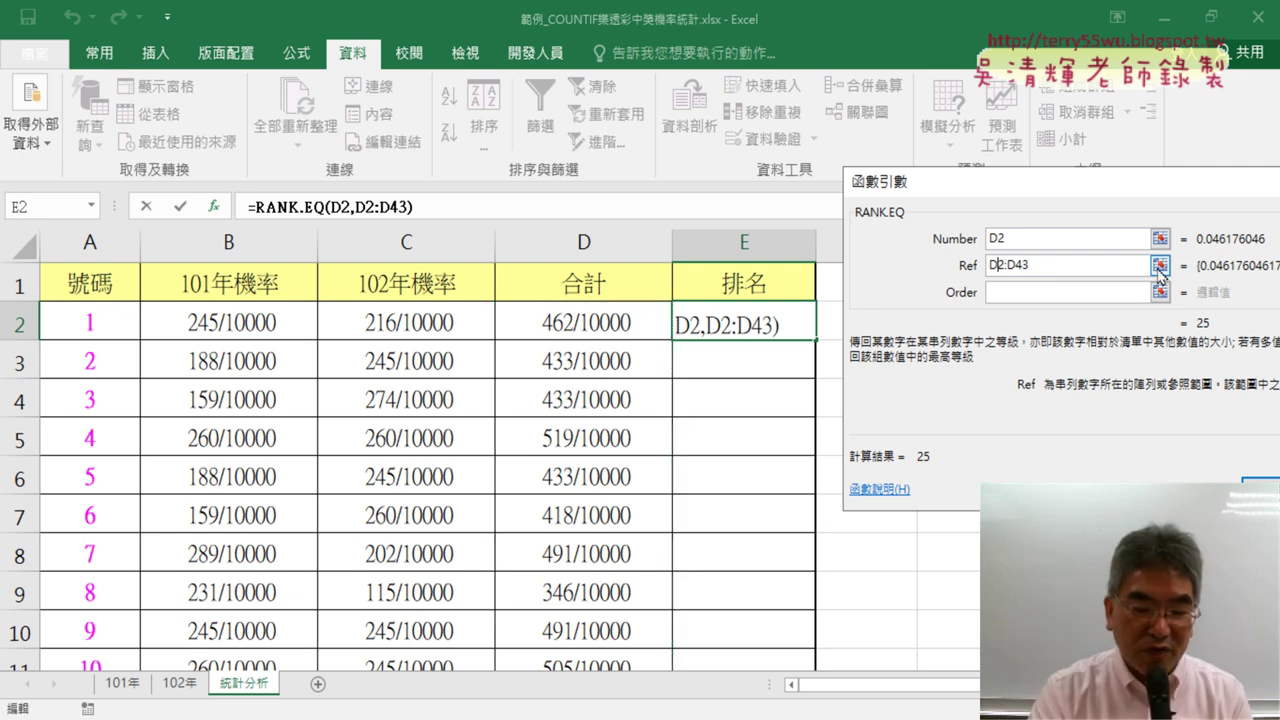
pyautogui.write('$')
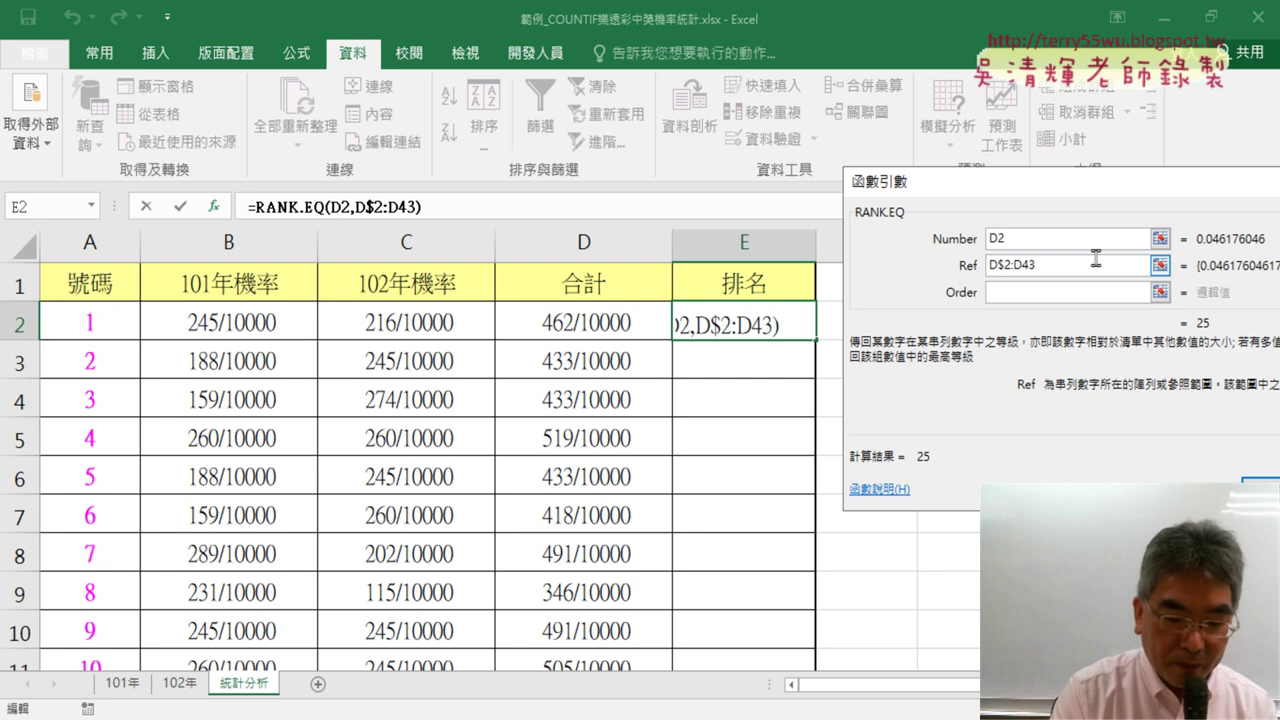
pyautogui.click(1022, 265)
pyautogui.write('$')
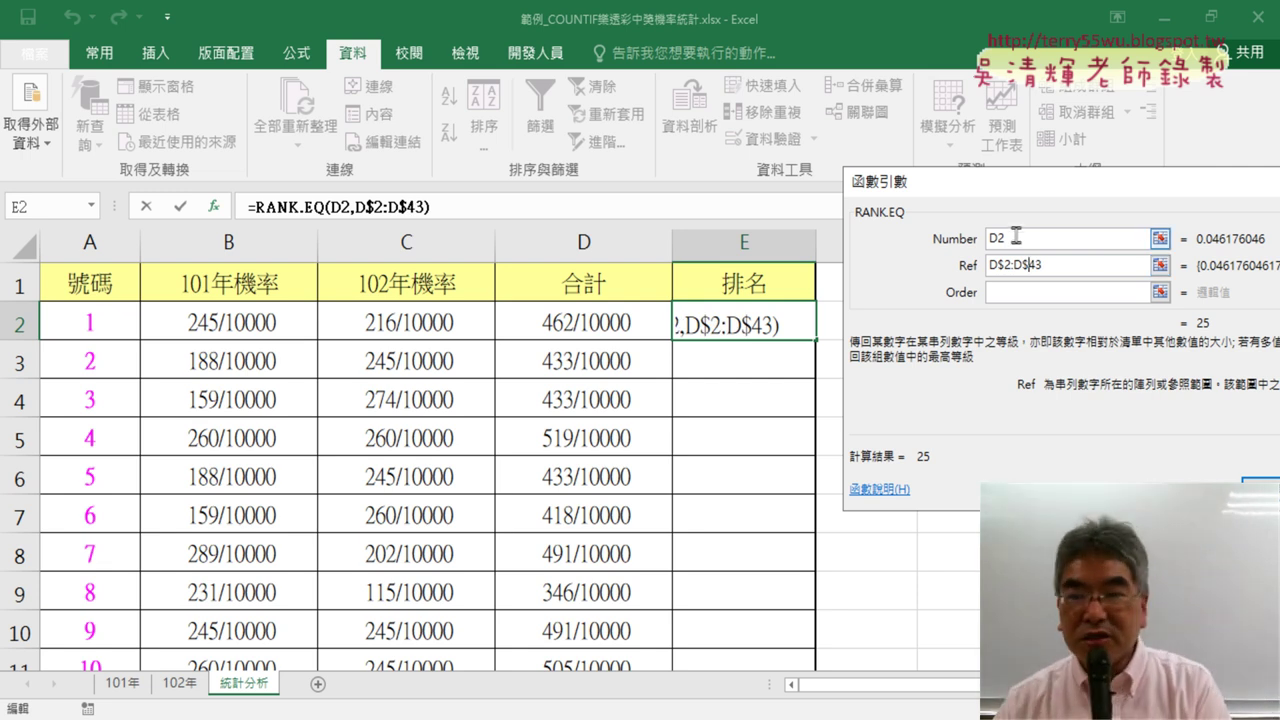
pyautogui.click(1015, 237)
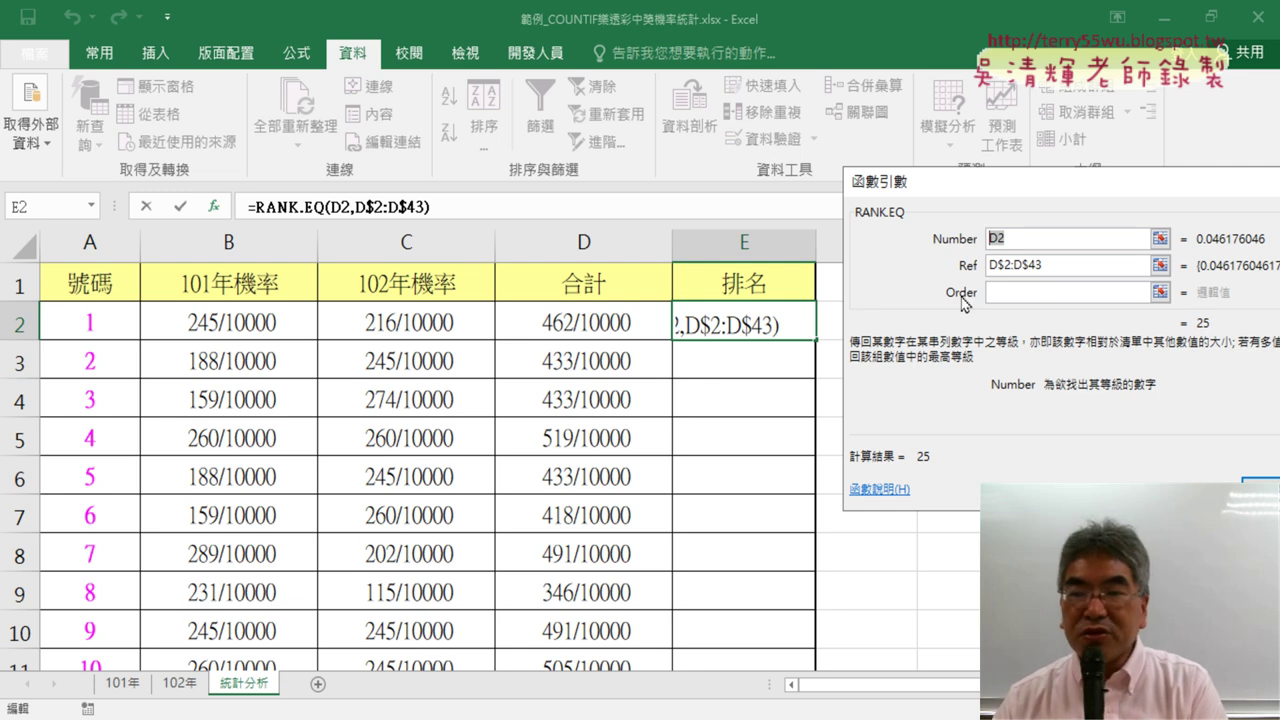
pyautogui.click(1005, 293)
pyautogui.moveTo(1085, 187); pyautogui.dragTo(942, 184)
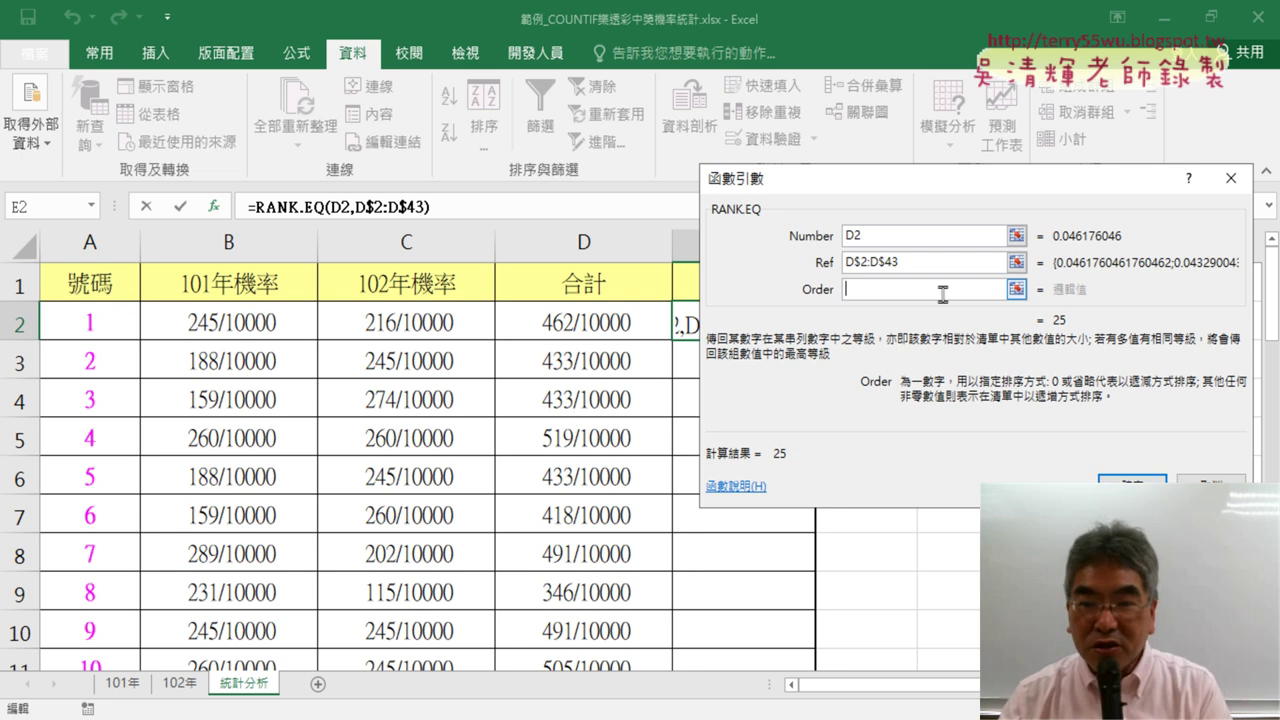
# Commit =RANK.EQ(D2,D$2:D$43) in E2 so number 1 shows rank 25
pyautogui.click(856, 263)
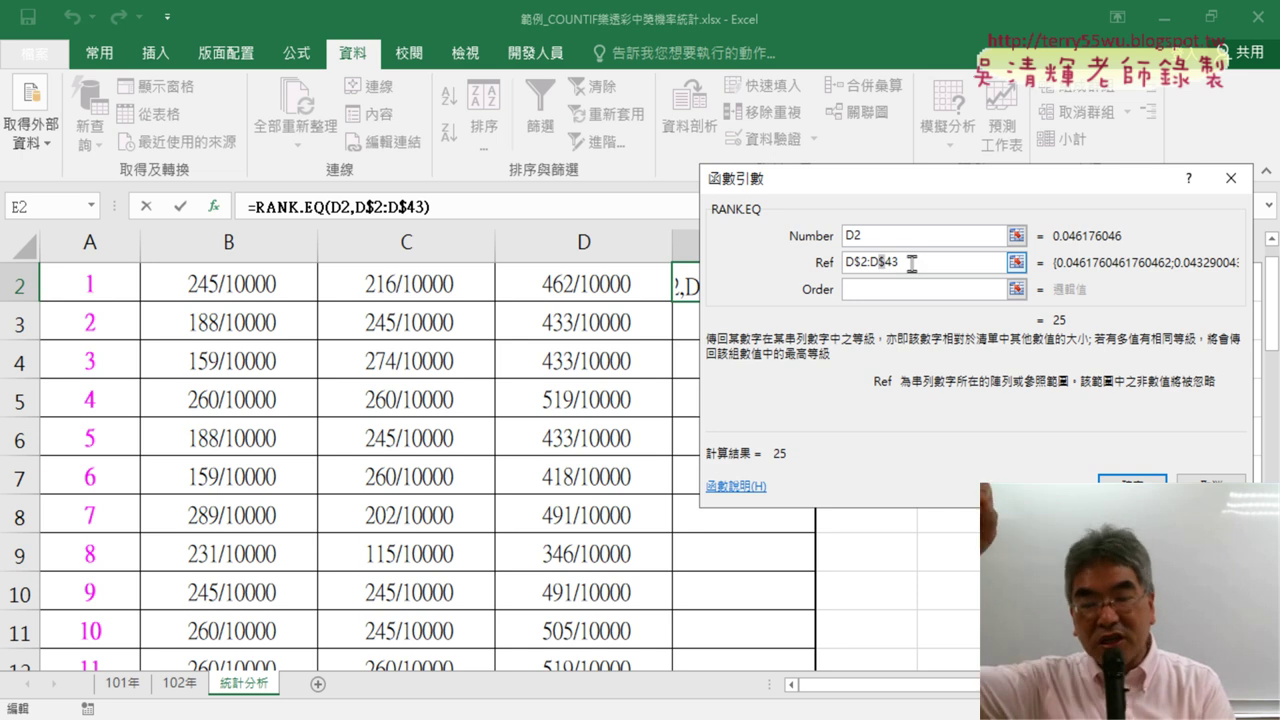
pyautogui.click(910, 240)
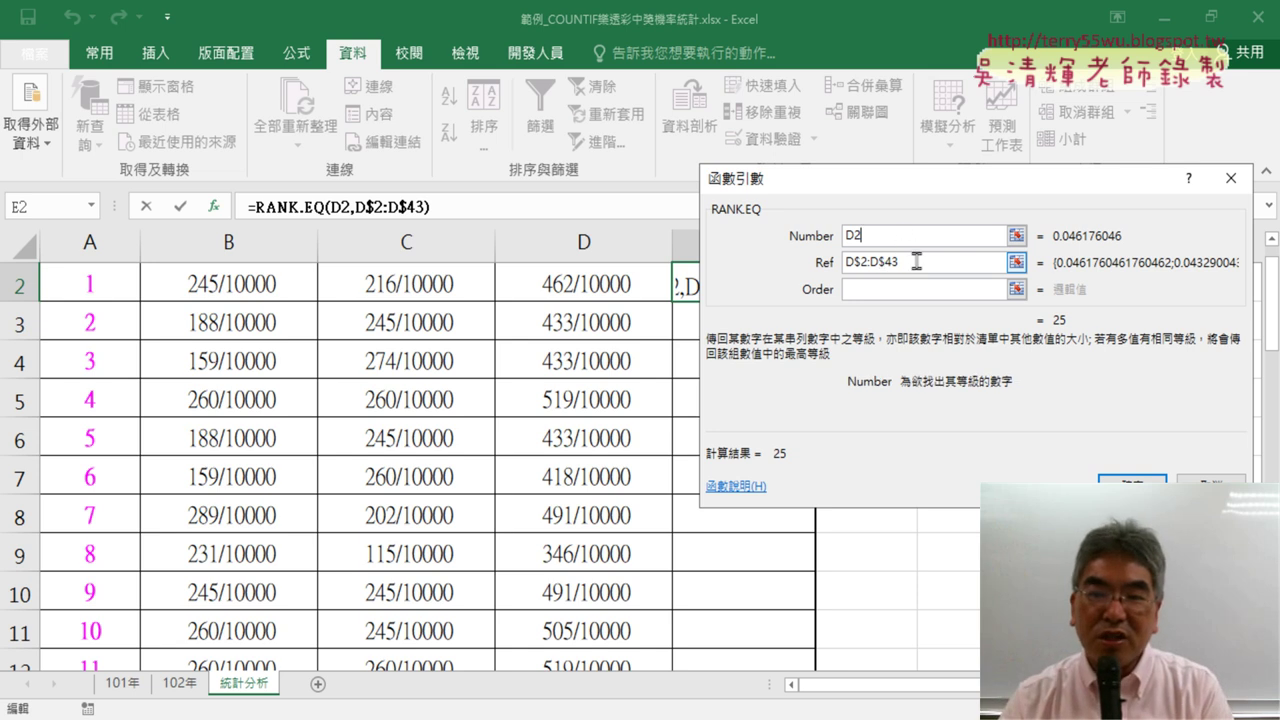
pyautogui.doubleClick(913, 262)
pyautogui.scroll(1, 591, 307)
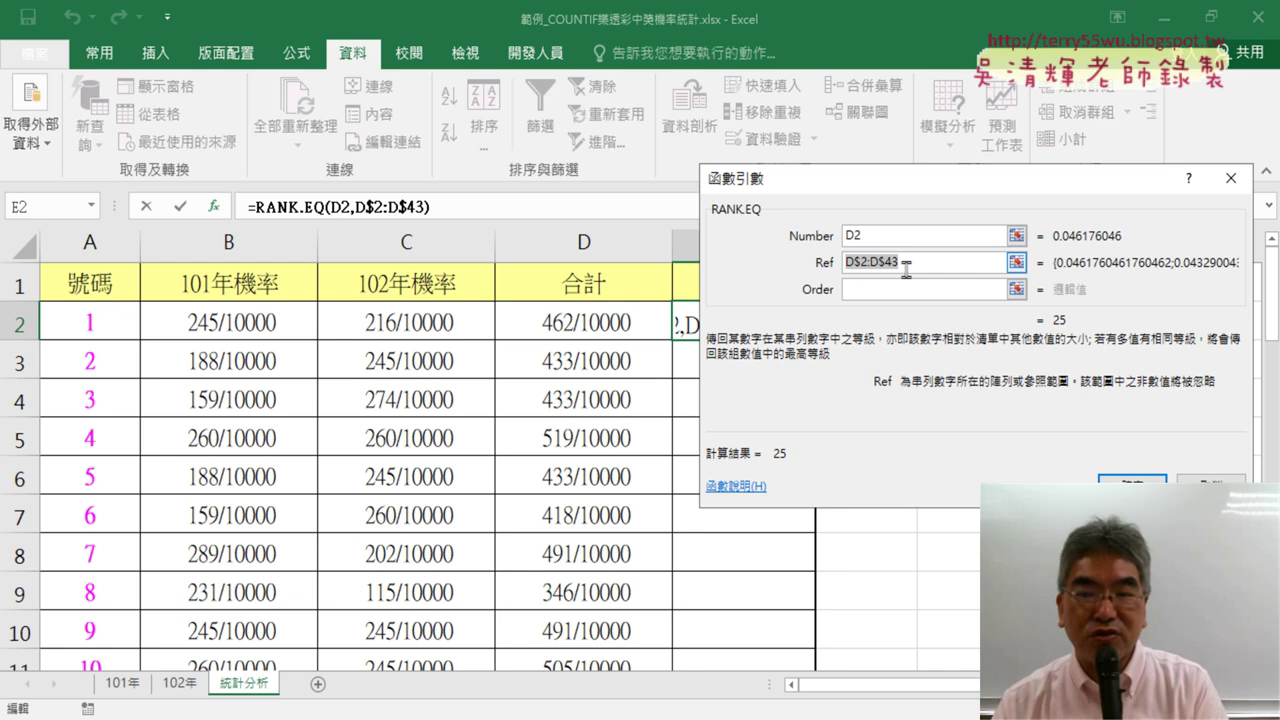
pyautogui.click(1130, 479)
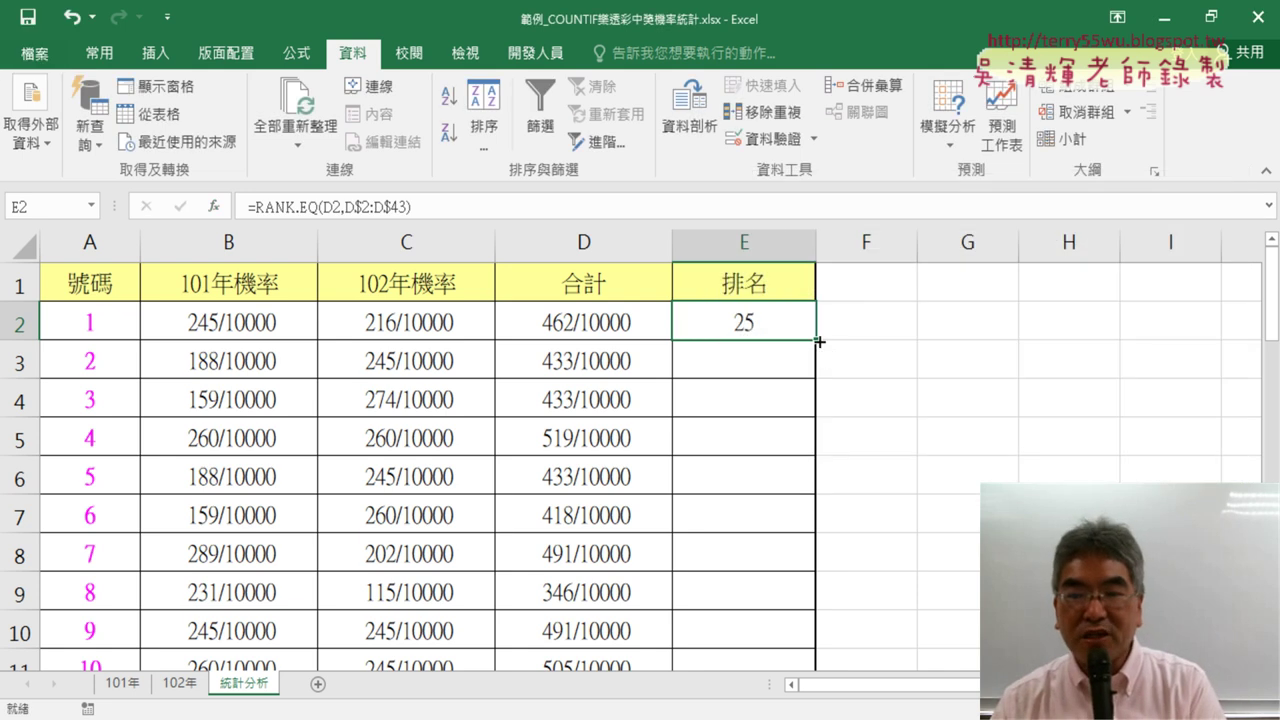
# Fill the rank formula down to row 43, check the B2–E2 formulas, then switch to the Google Doc
pyautogui.doubleClick(817, 340)
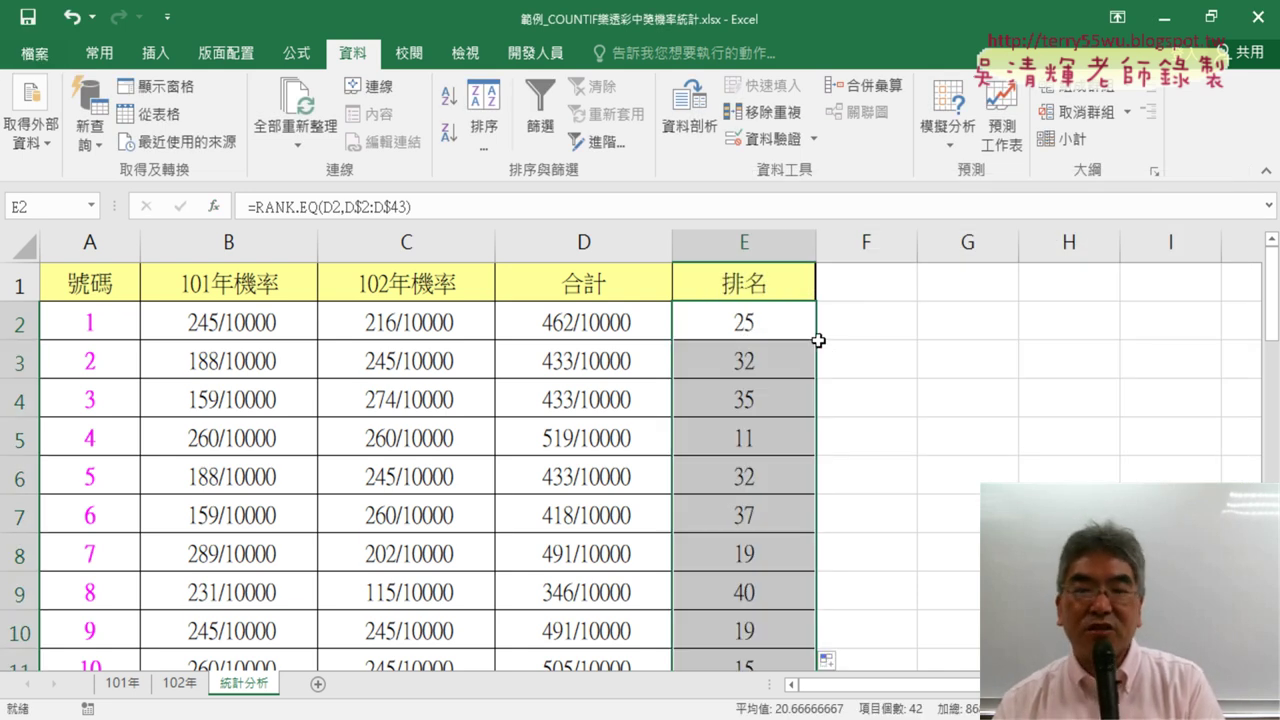
pyautogui.click(254, 323)
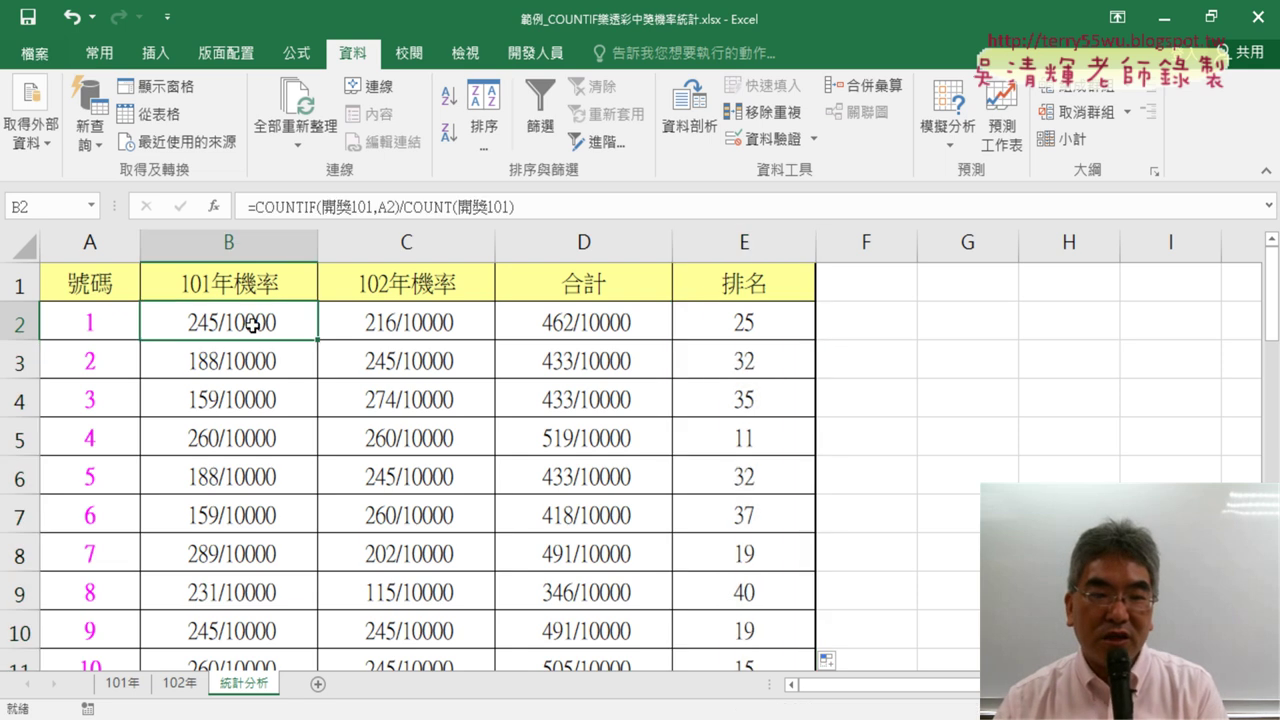
pyautogui.click(440, 325)
pyautogui.click(588, 325)
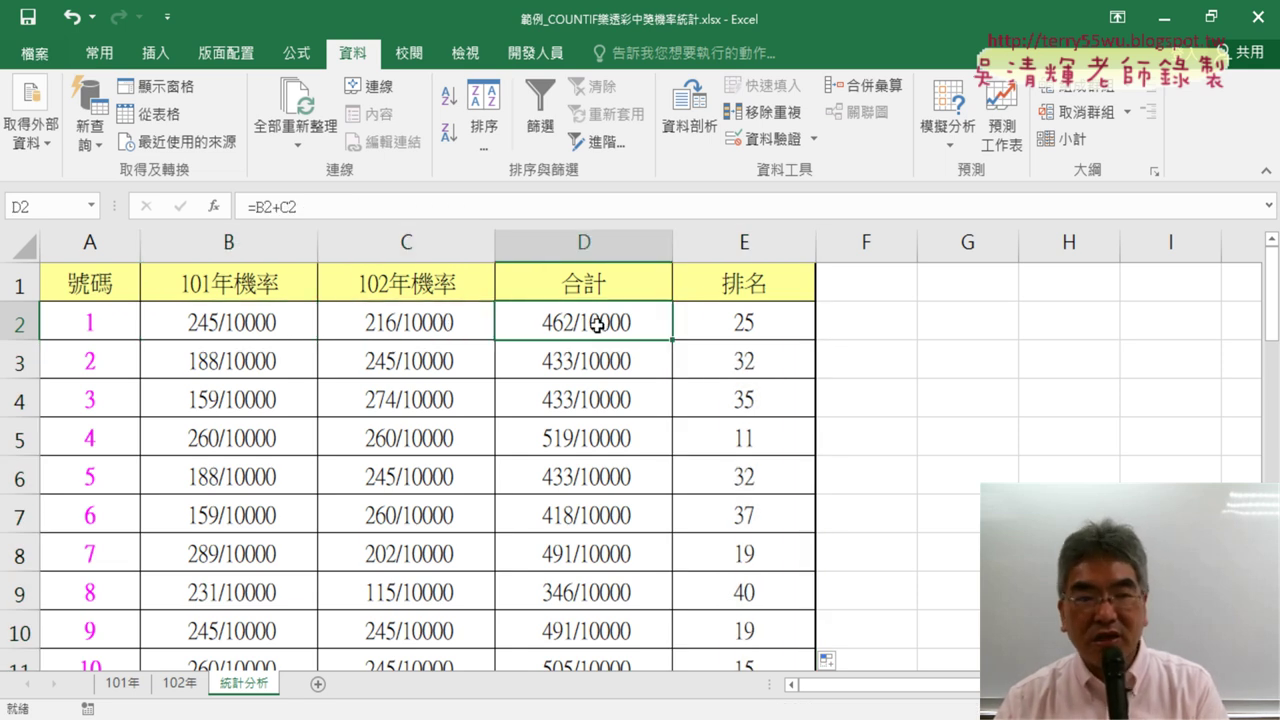
pyautogui.click(762, 325)
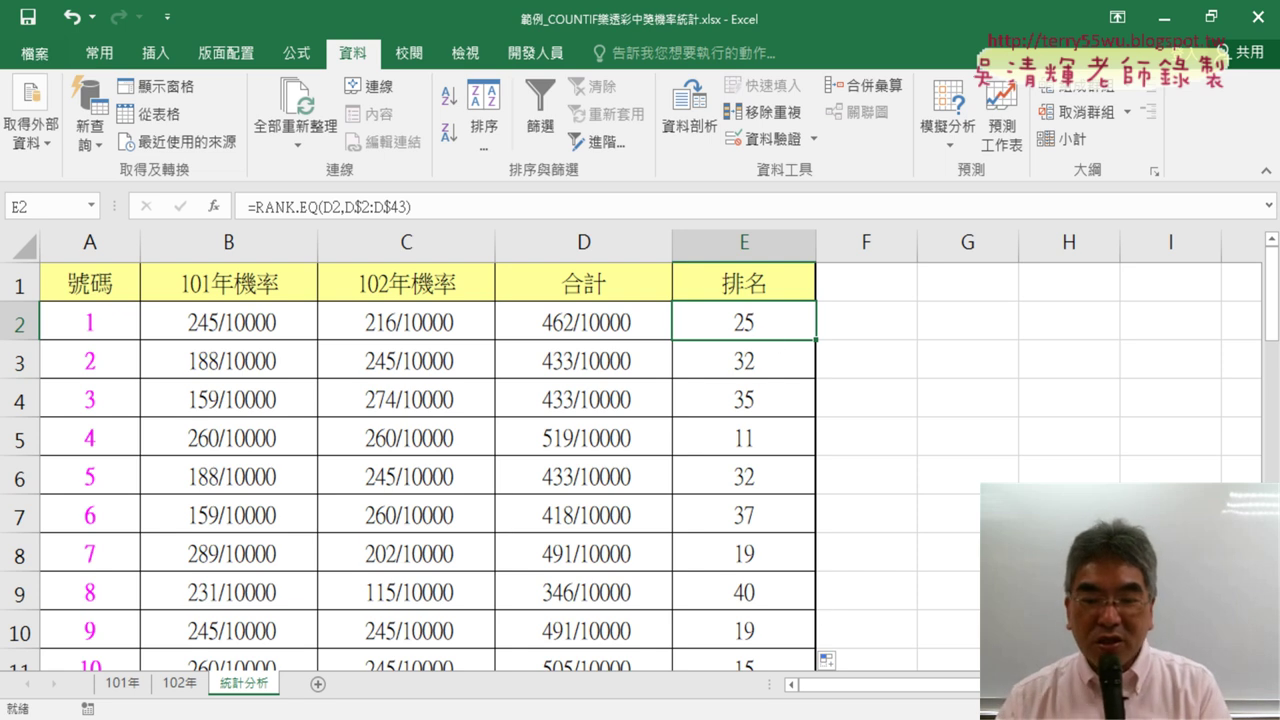
pyautogui.moveTo(840, 719)
pyautogui.click(846, 680)
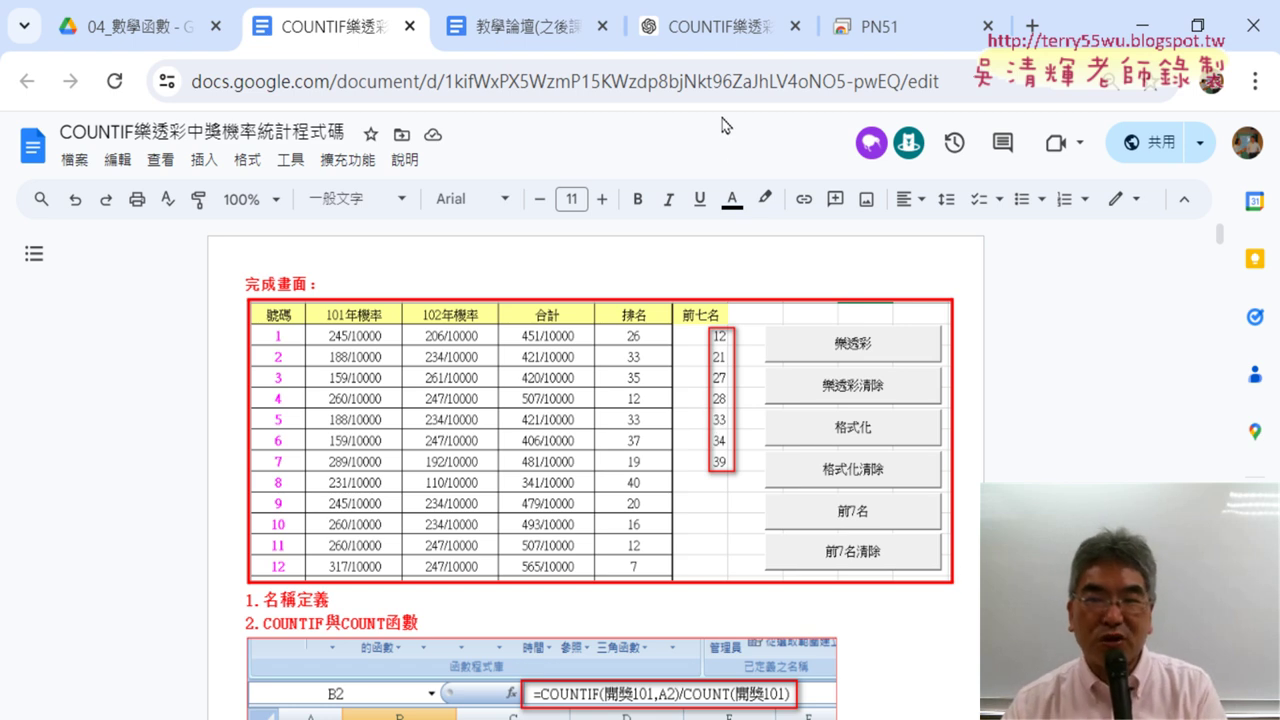
# Switch from the Google Doc back to Excel's 統計分析 sheet
pyautogui.moveTo(765, 9)
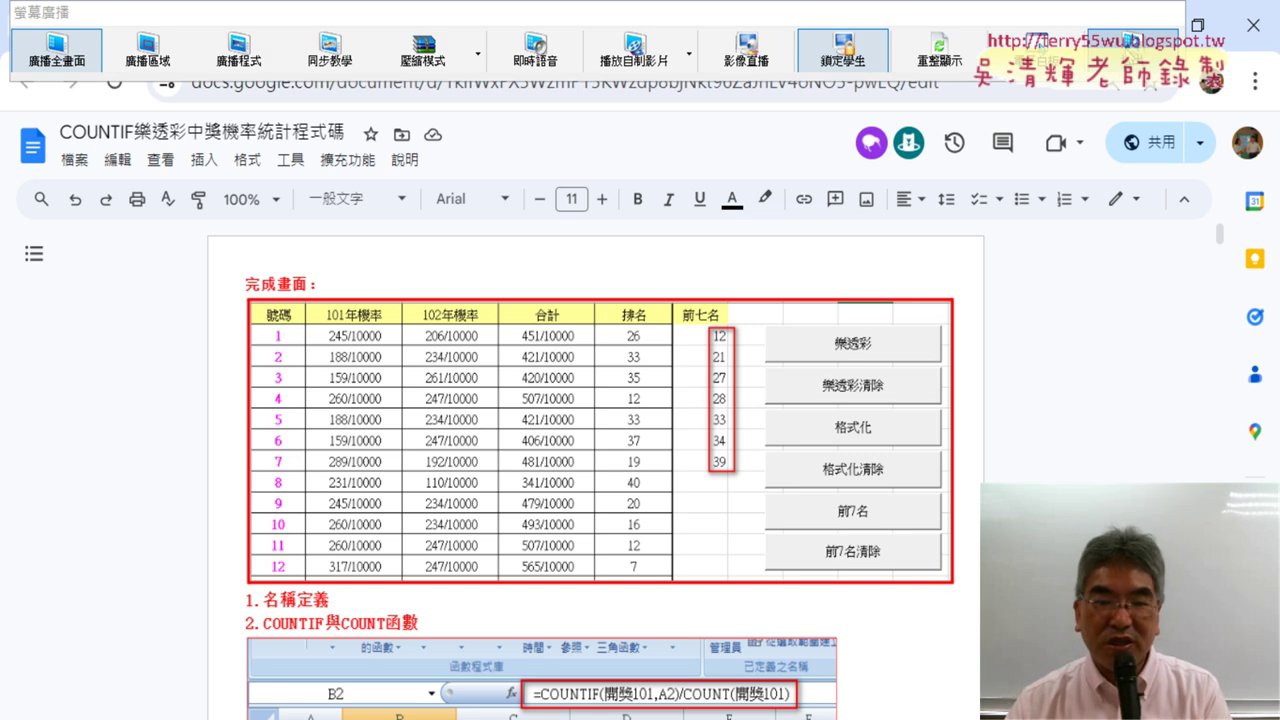
pyautogui.click(1133, 42)
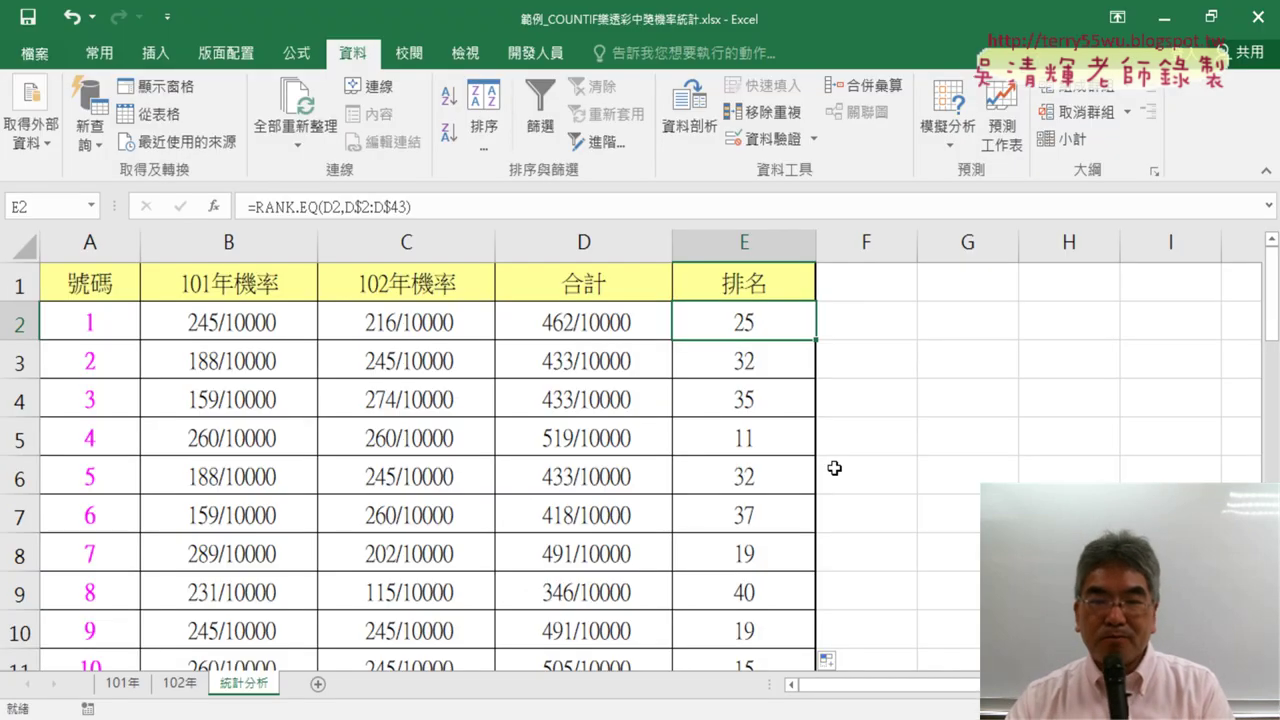
pyautogui.click(572, 323)
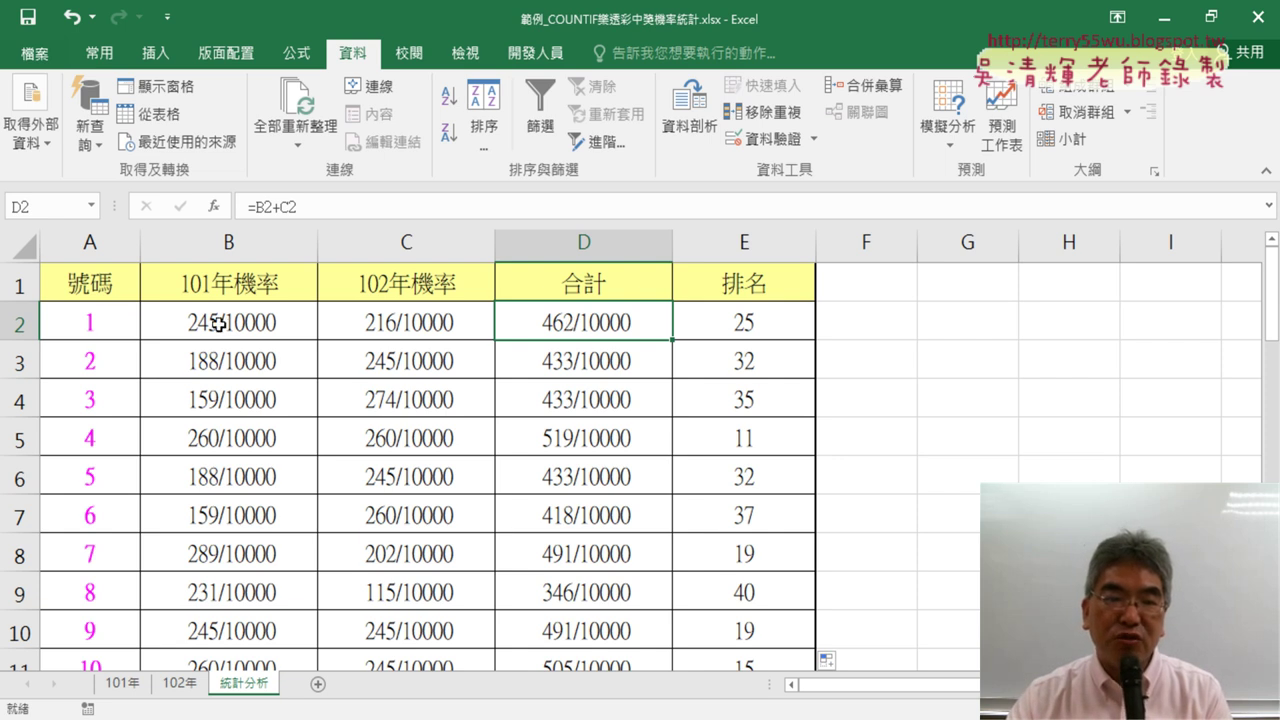
pyautogui.moveTo(218, 323); pyautogui.dragTo(398, 430)
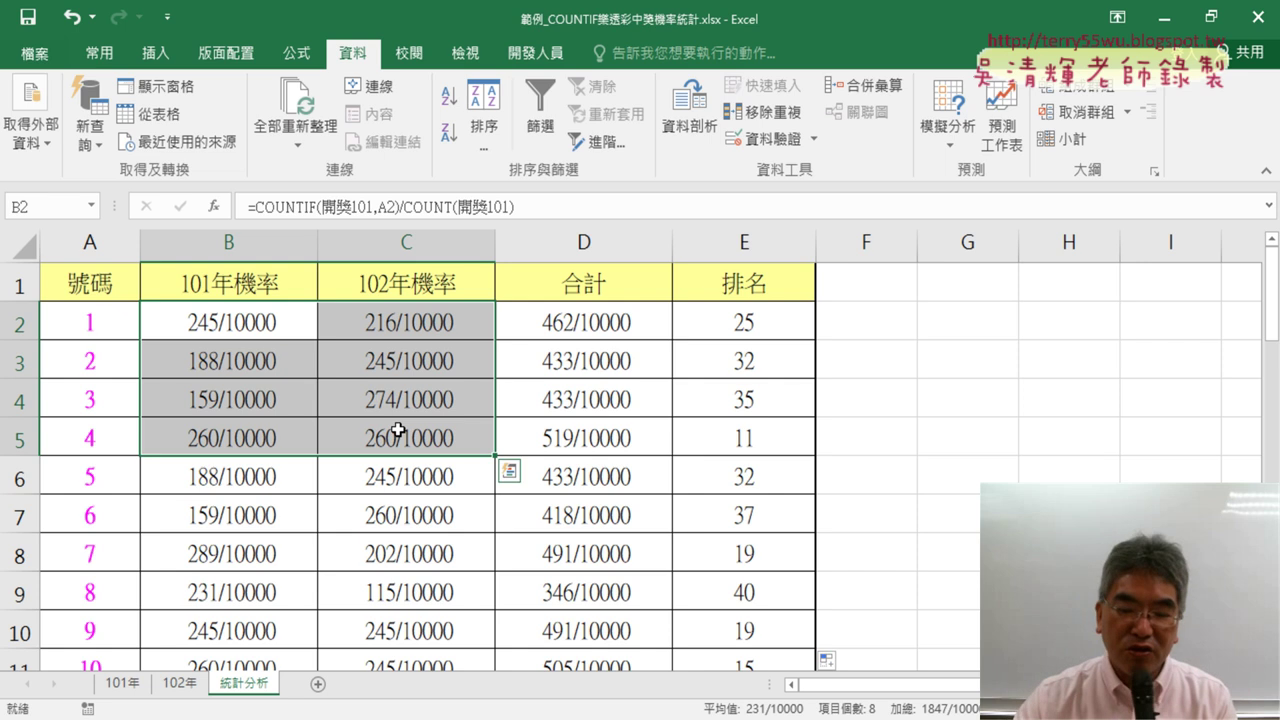
pyautogui.hotkey('ctrl', 'shift', 'Down')
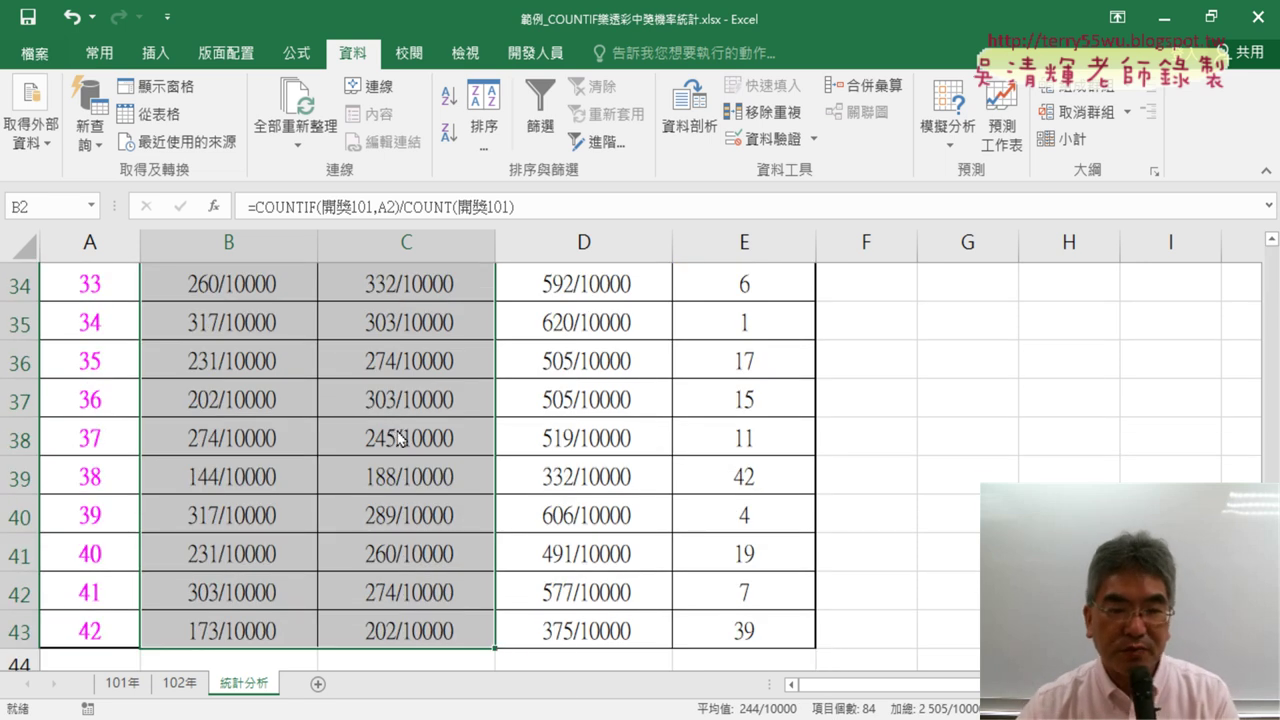
pyautogui.rightClick(398, 438)
pyautogui.click(472, 617)
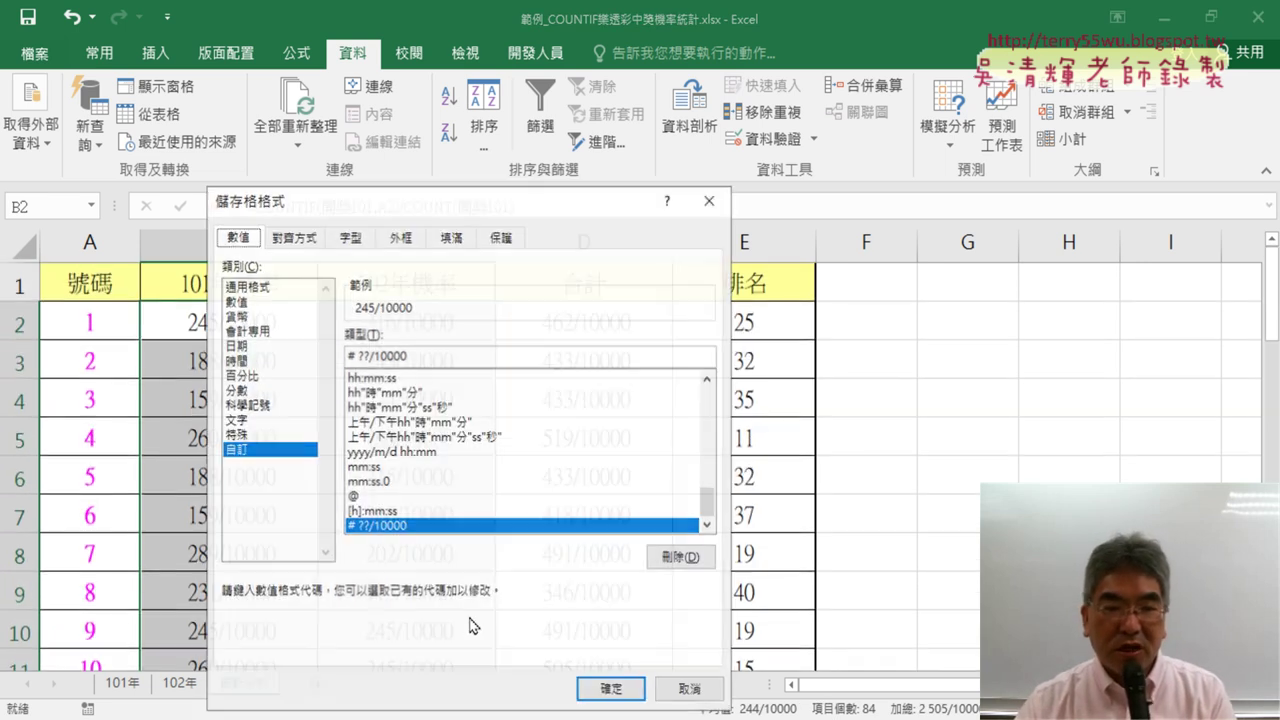
pyautogui.click(245, 392)
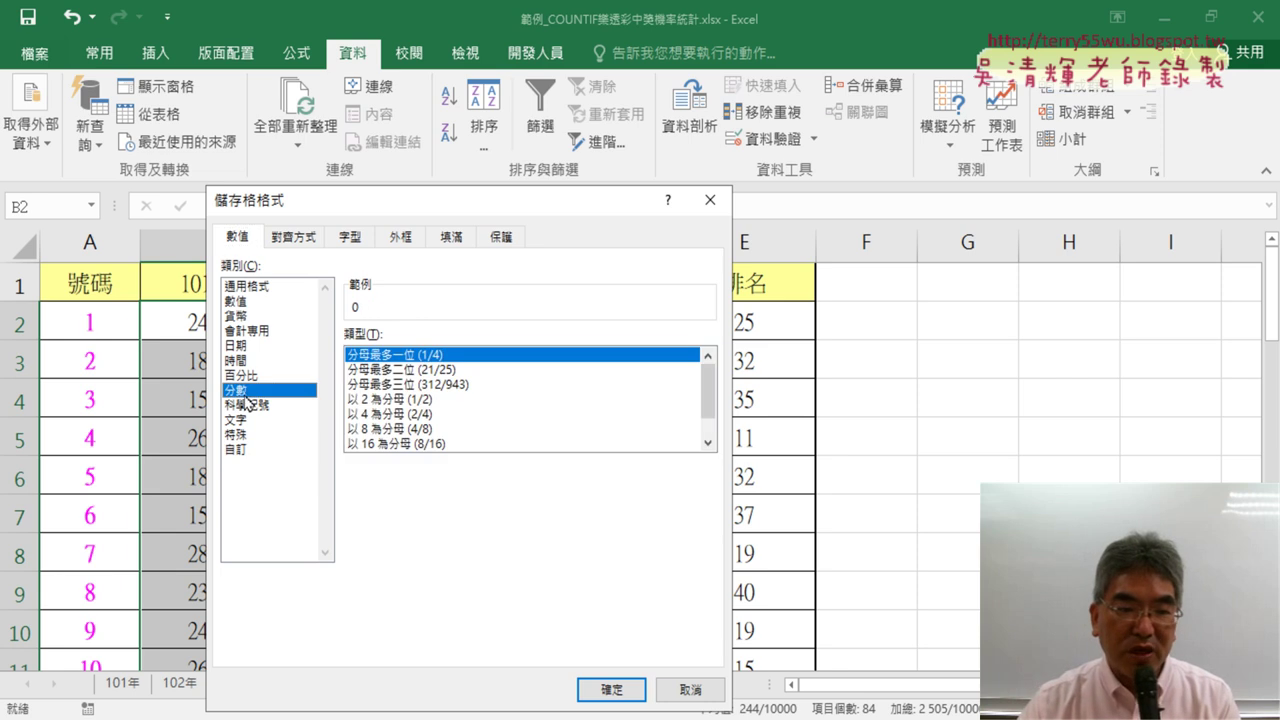
pyautogui.moveTo(710, 390); pyautogui.dragTo(710, 410)
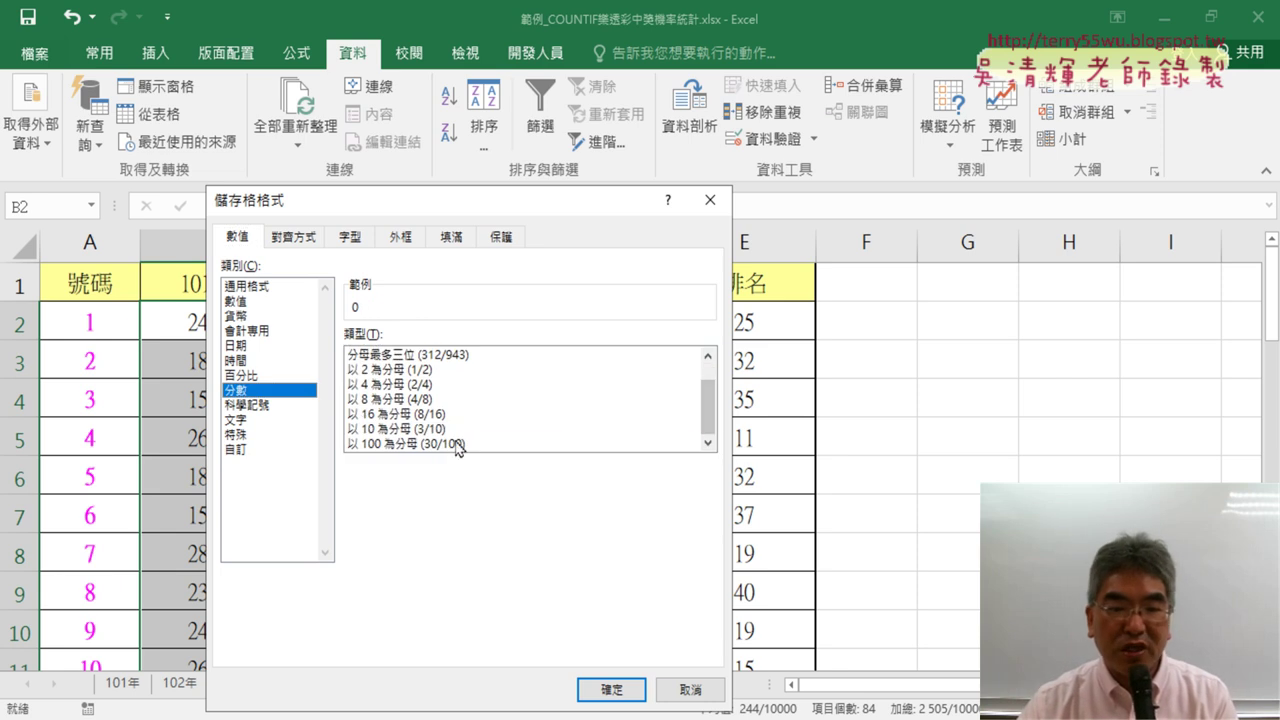
pyautogui.click(380, 443)
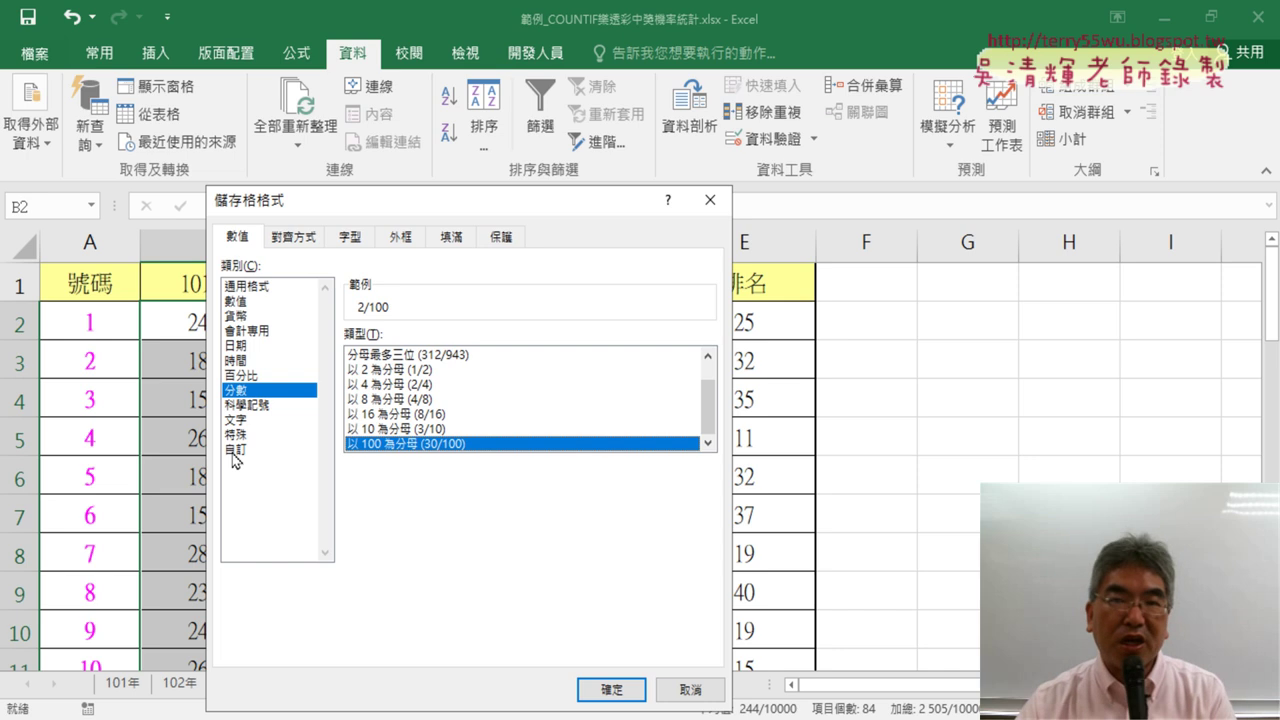
pyautogui.click(682, 690)
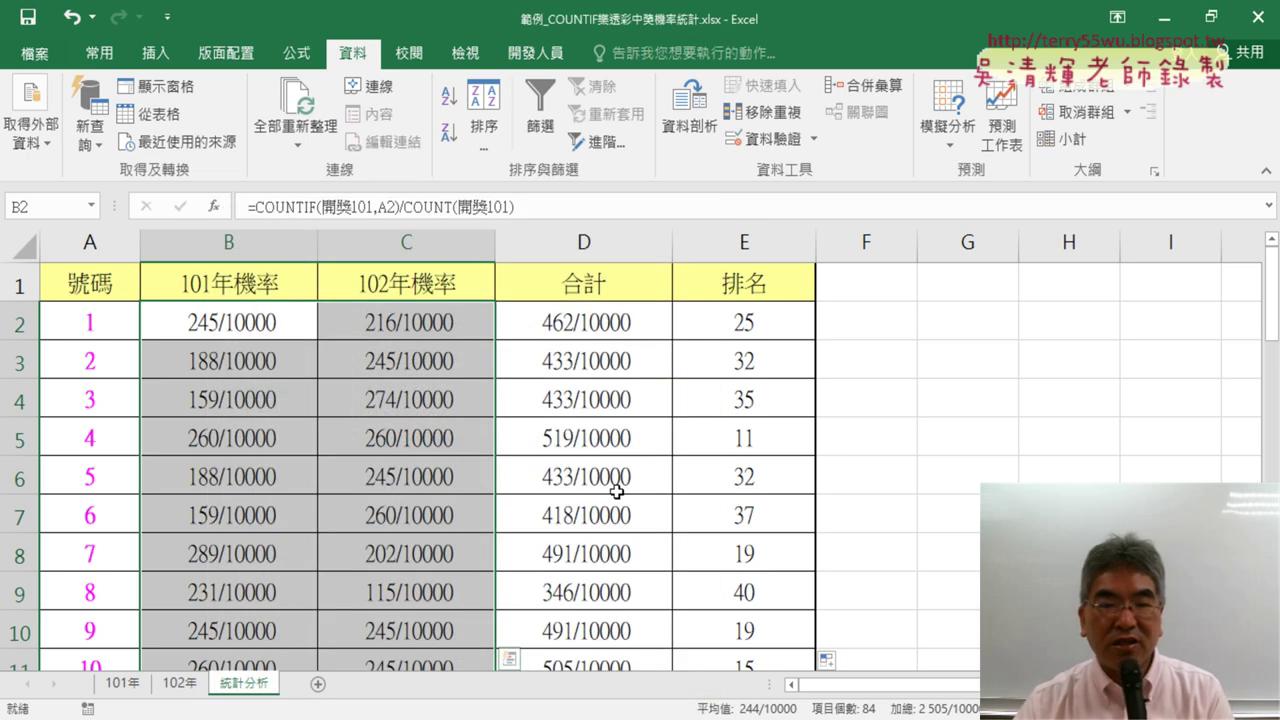
pyautogui.click(609, 327)
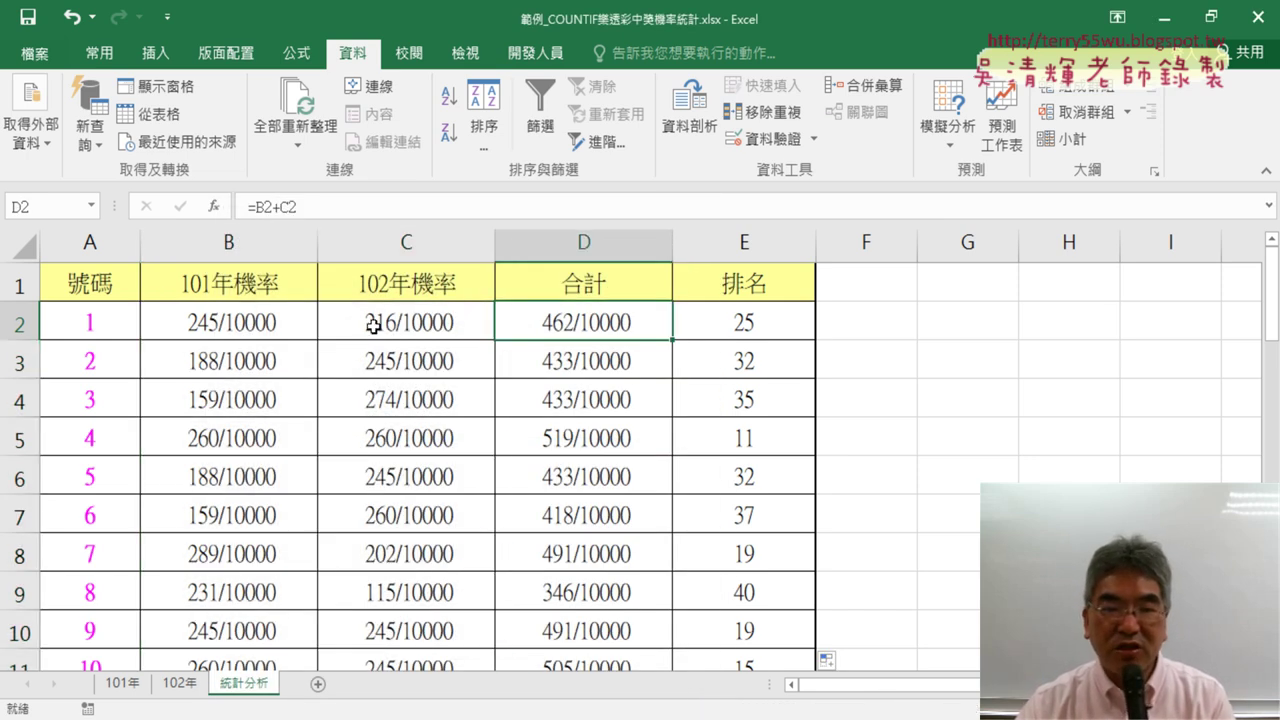
pyautogui.click(762, 326)
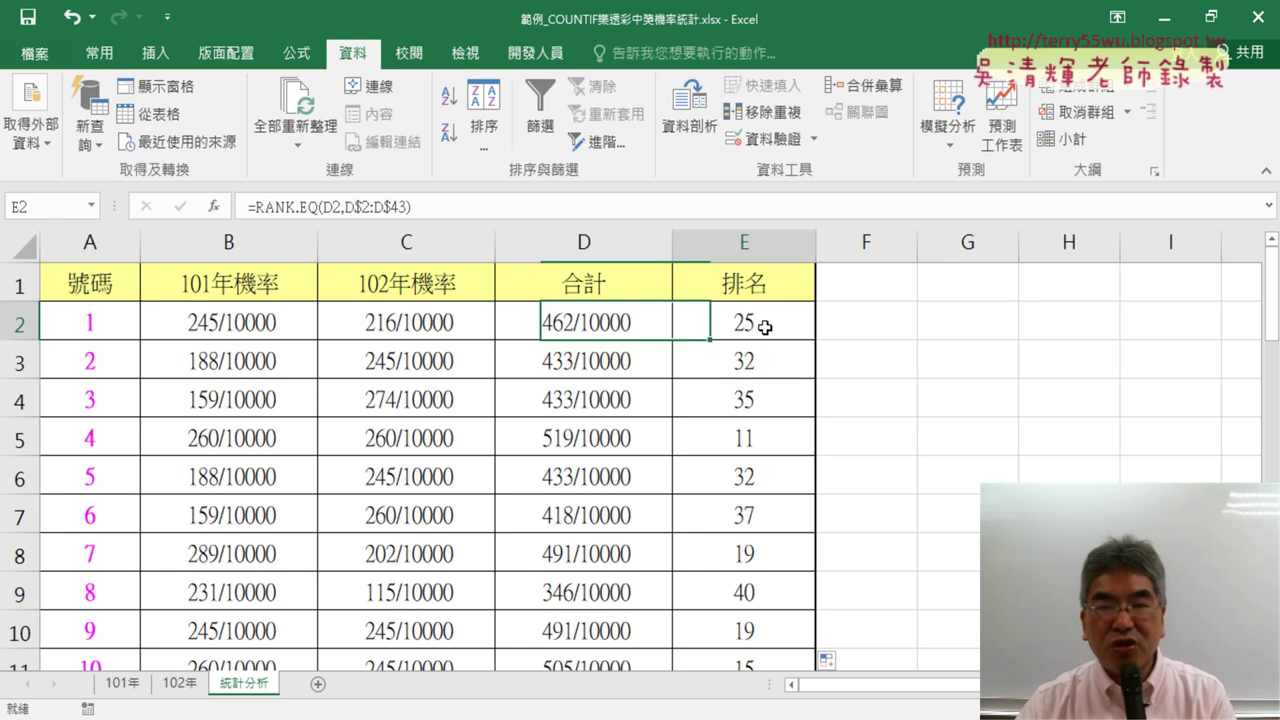